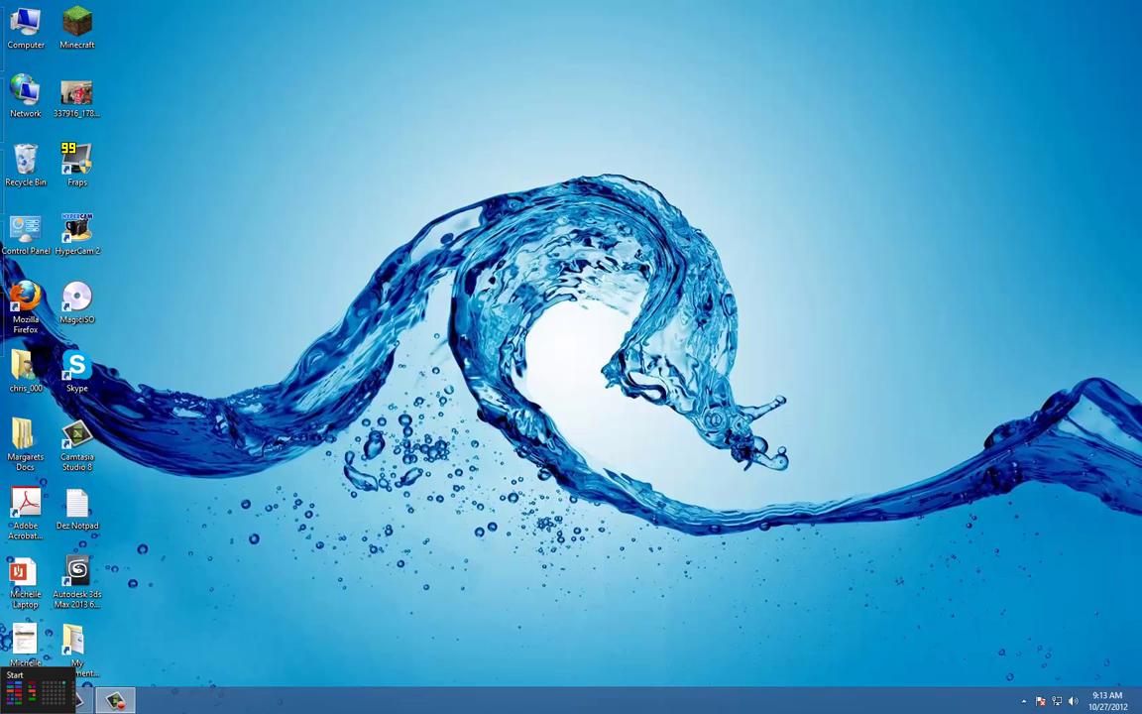
Step: Open the Windows Store from the Start screen and browse the apps in its Games category
left_click(9, 704)
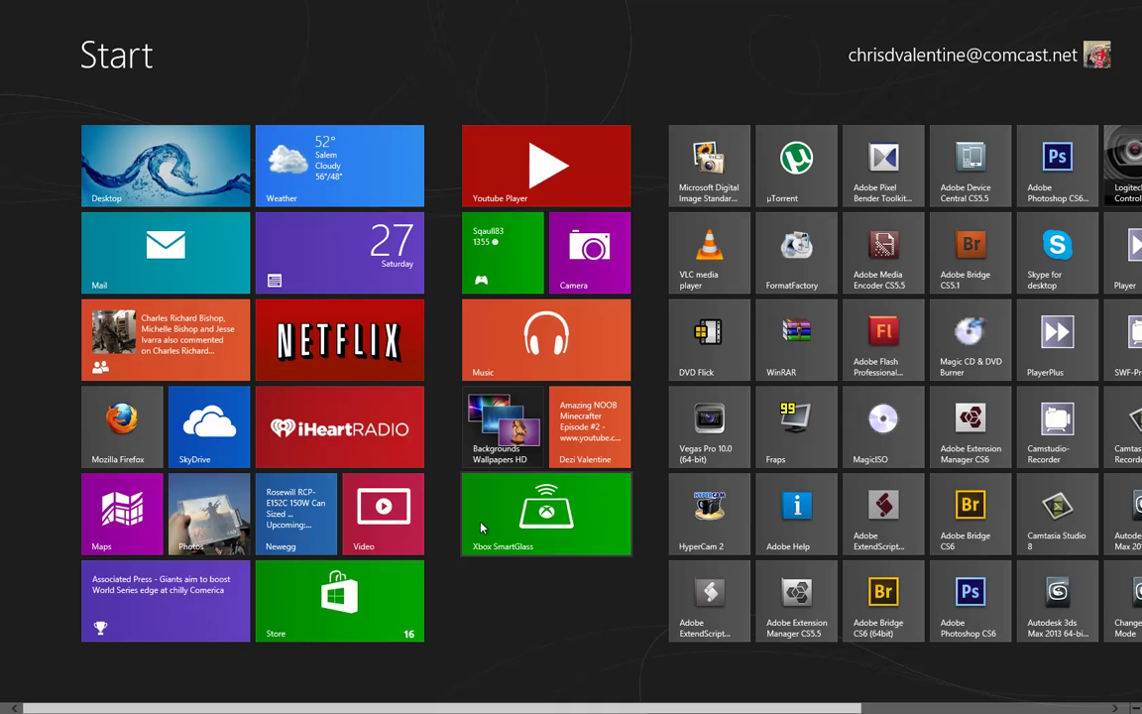
left_click(319, 602)
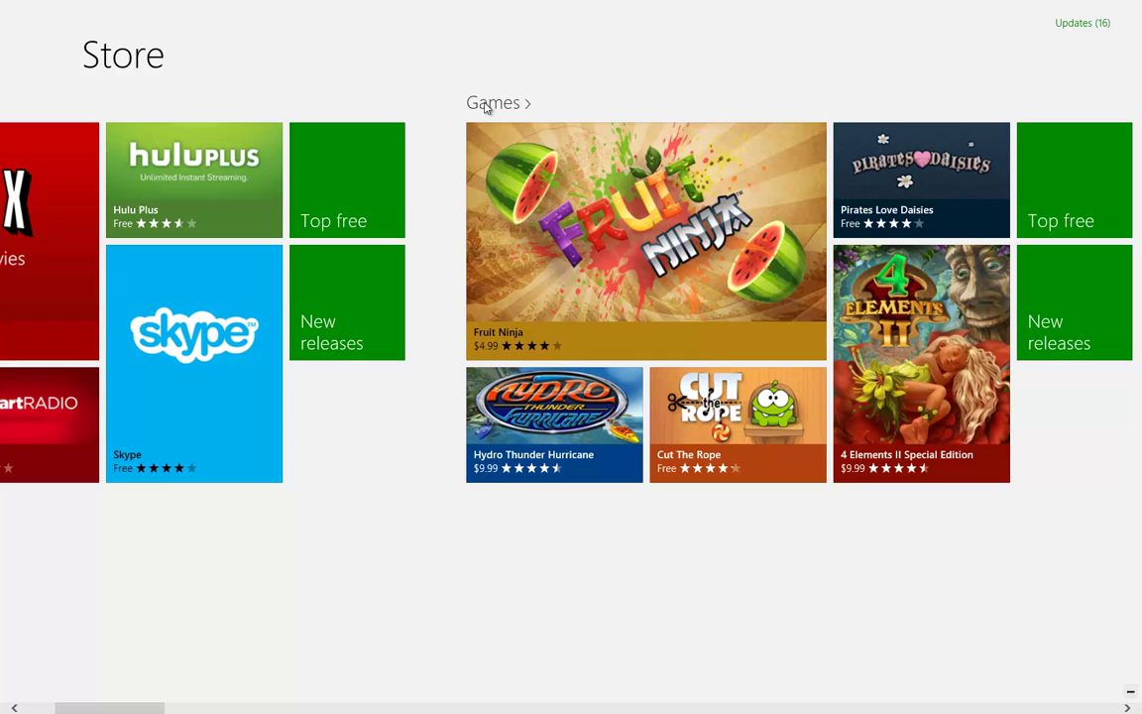
scroll(485, 108, "down", 2)
left_click(331, 105)
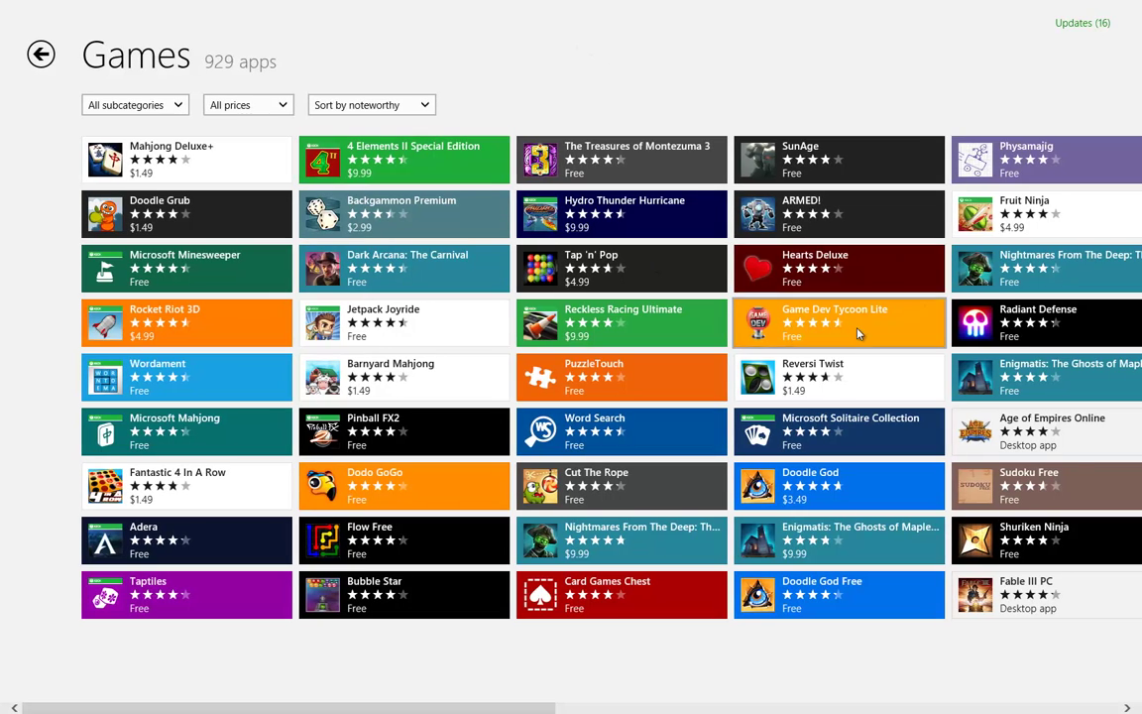
scroll(858, 333, "down", 10)
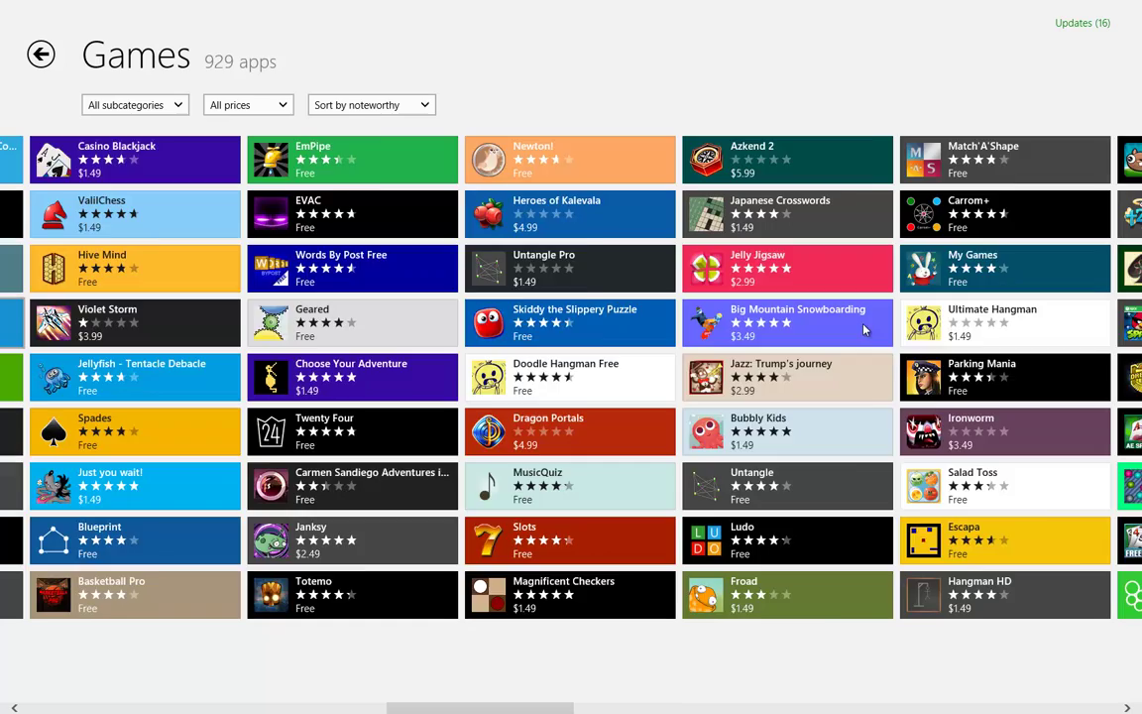
scroll(864, 329, "down", 3)
scroll(866, 327, "up", 10)
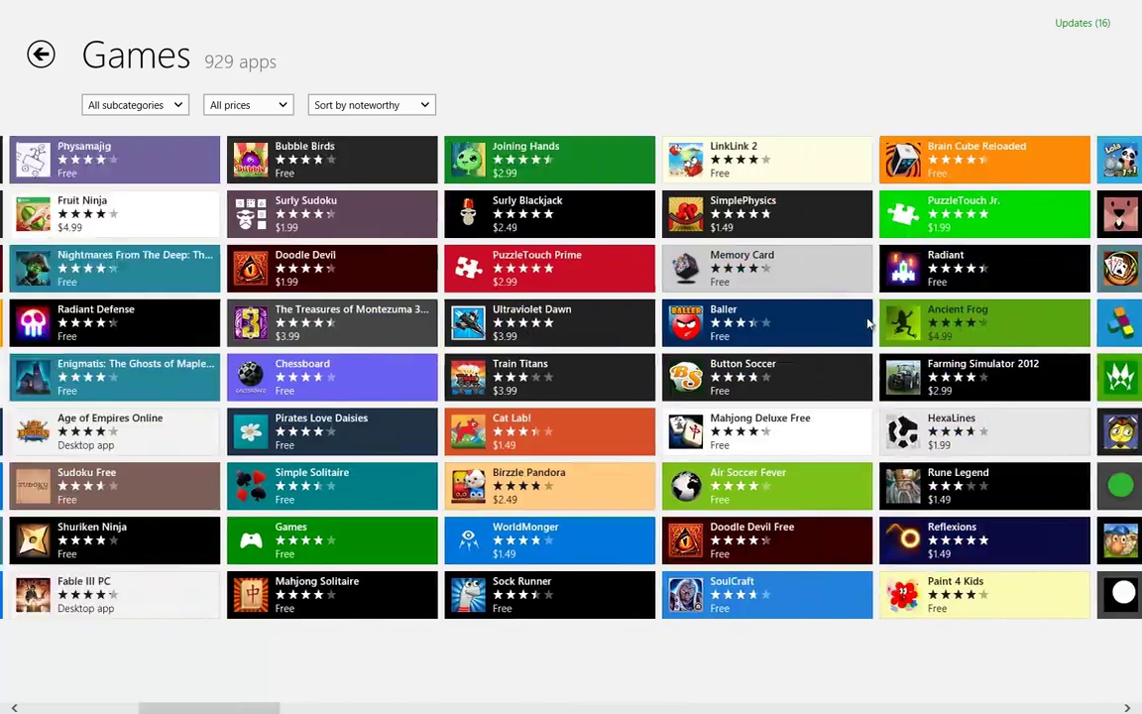
scroll(868, 323, "up", 5)
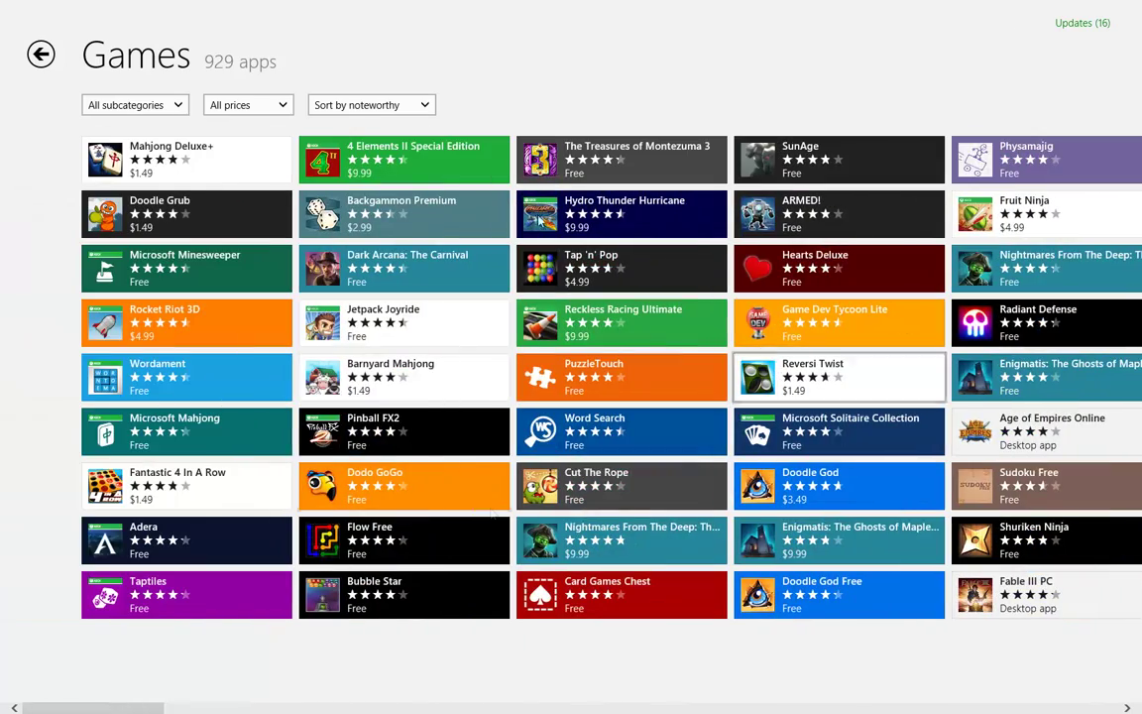
left_click(40, 55)
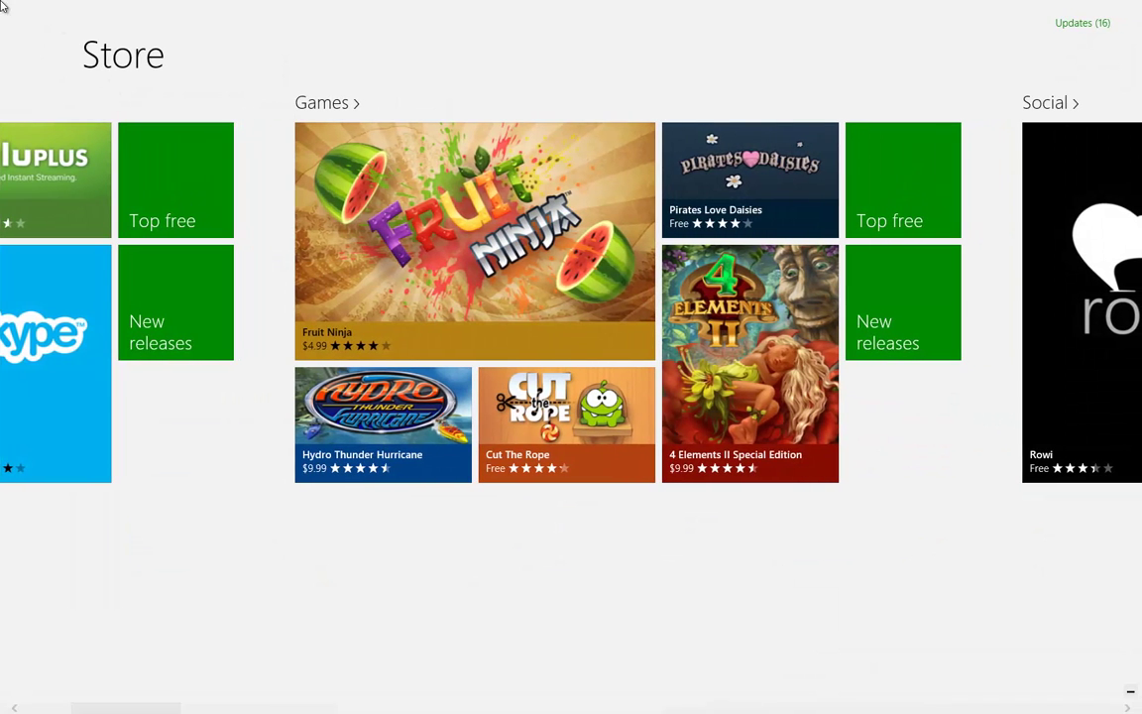
Step: Return to the desktop and search Google for "steam" in Firefox
mouse_move(8, 634)
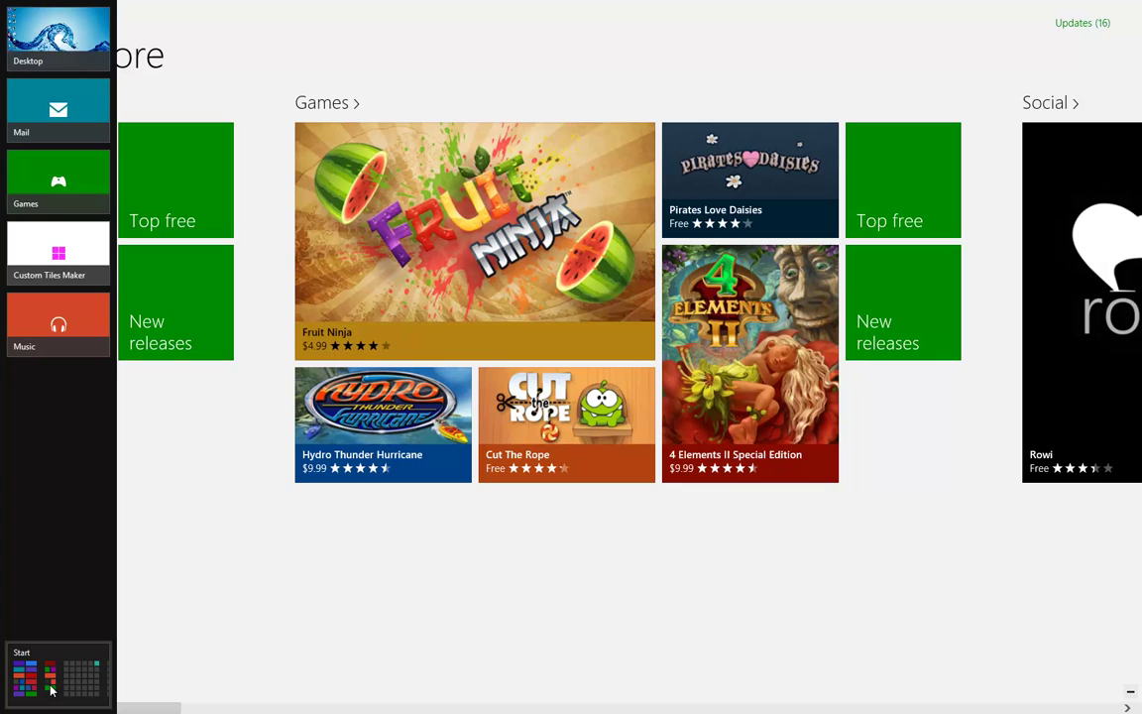
left_click(54, 38)
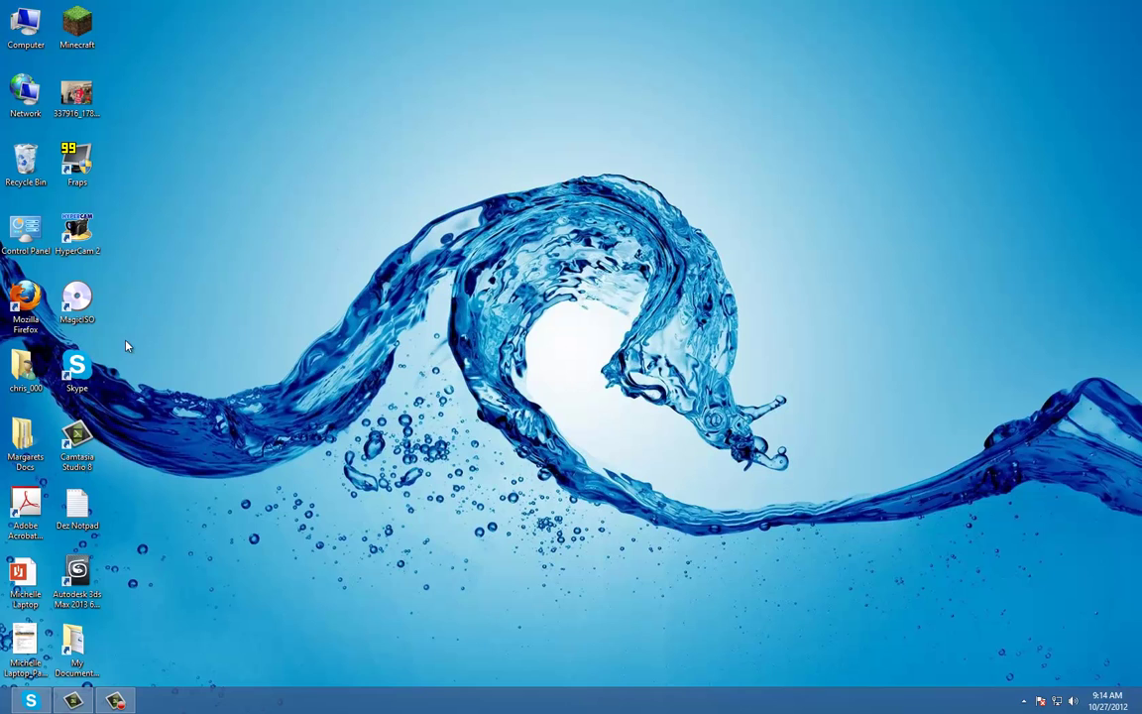
double_click(26, 302)
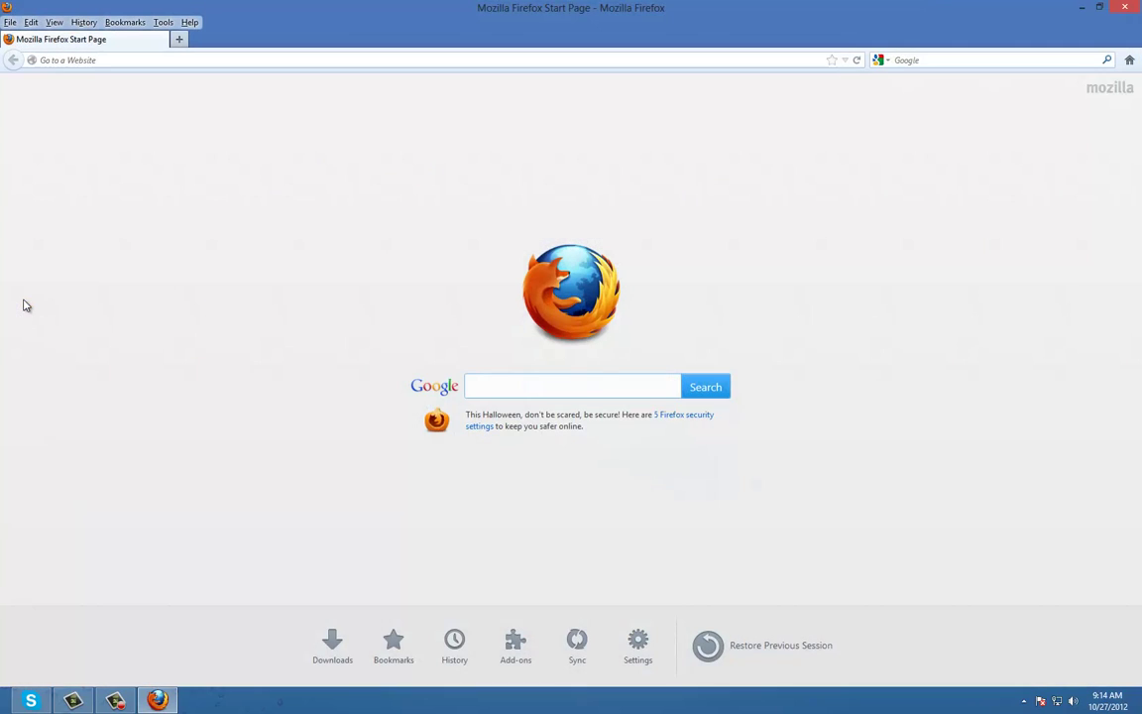
type("s")
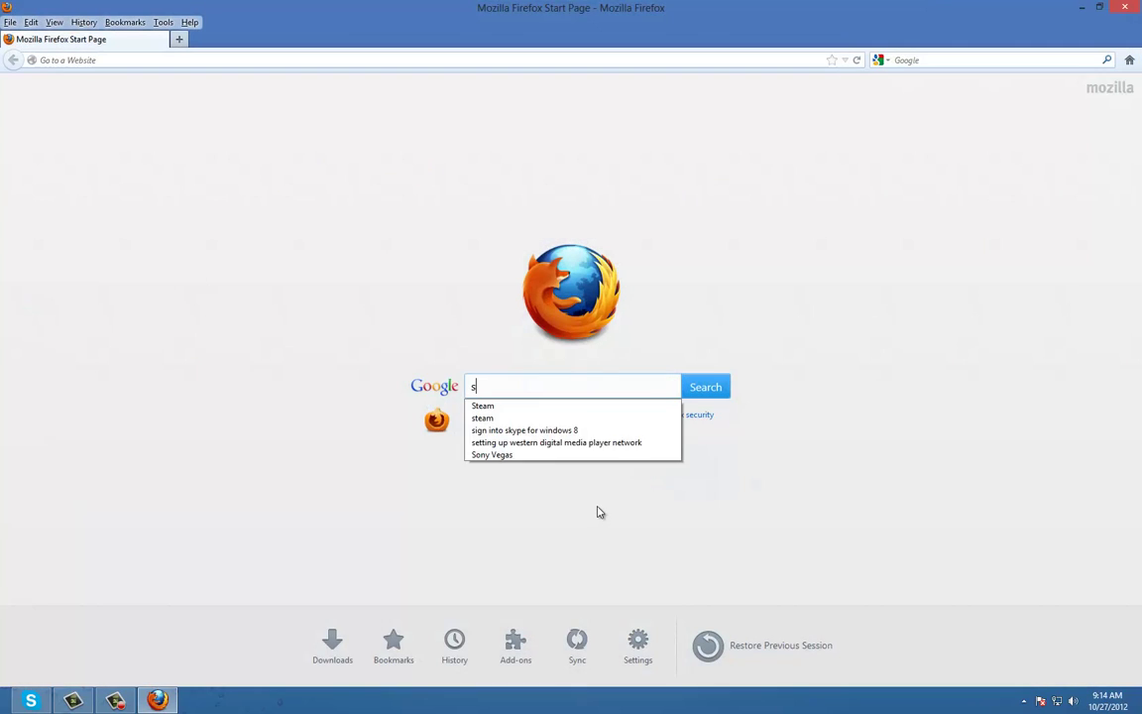
type("team")
key("Return")
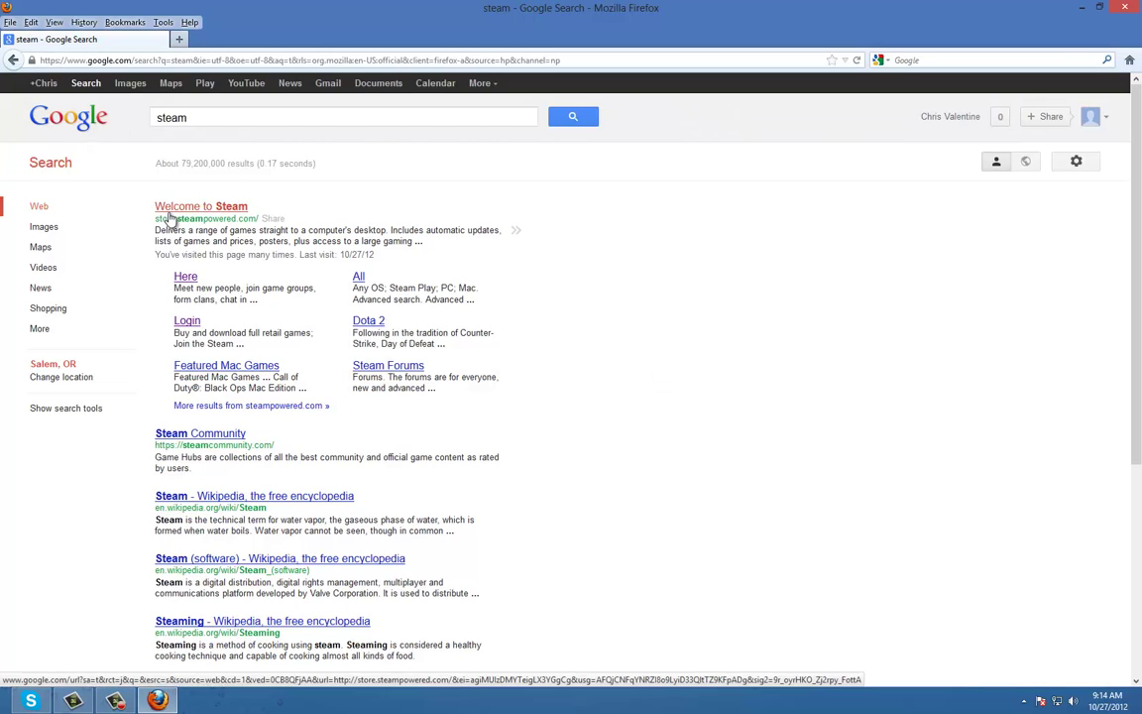
Step: Open the official Steam store website and request the Steam installer download from its install page
left_click(169, 212)
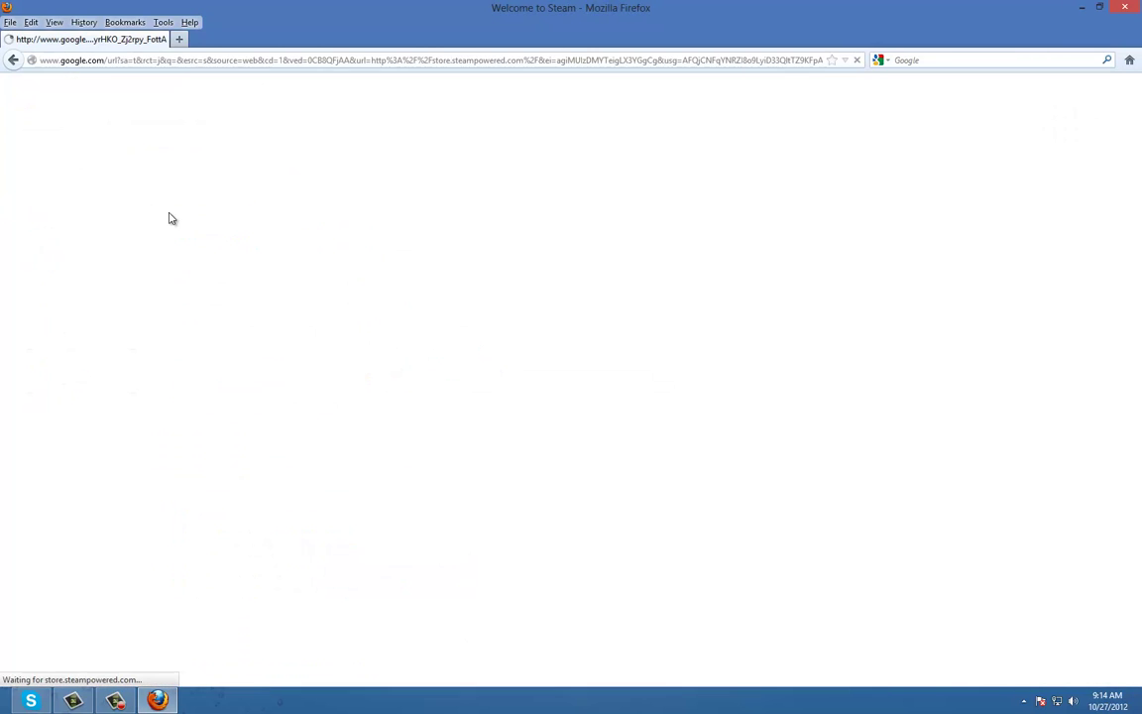
left_click(766, 86)
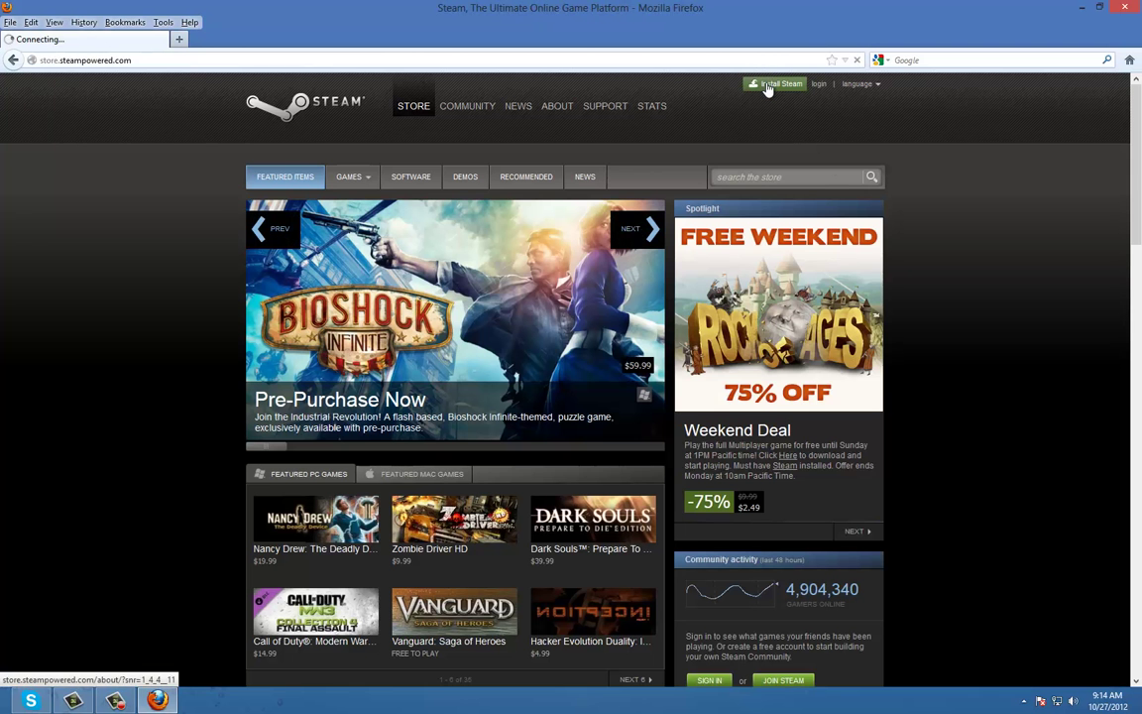
left_click(357, 306)
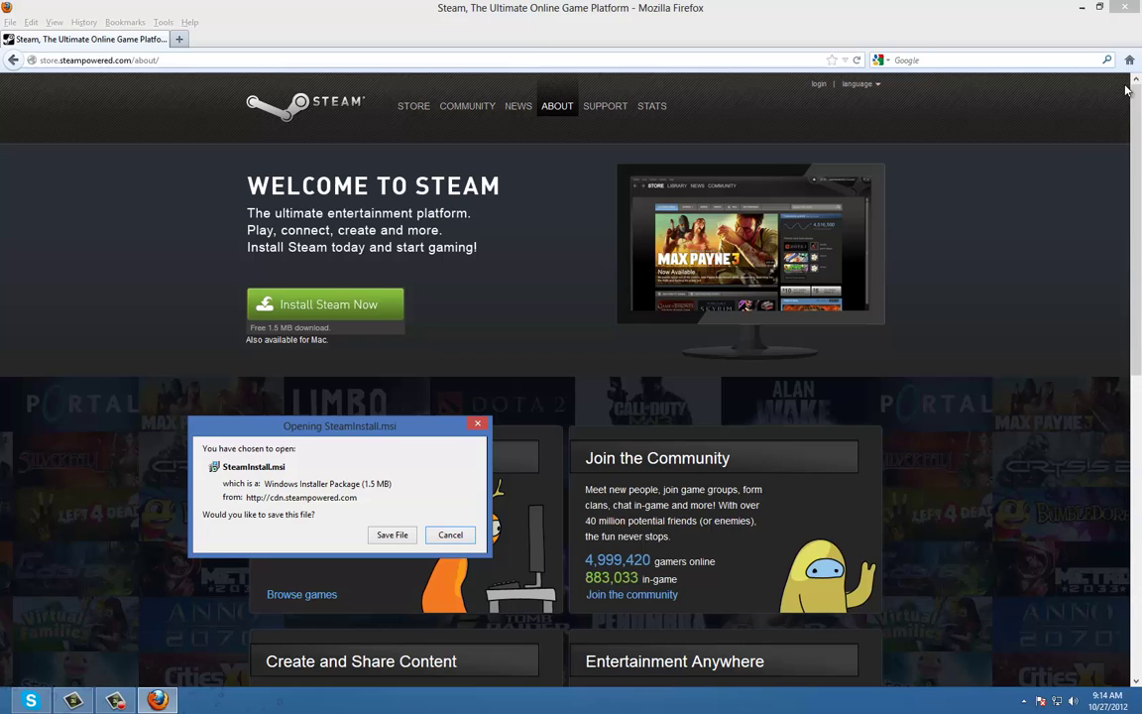
Step: Check the computer's Windows edition and system type in the System information window, and close it
mouse_move(1137, 5)
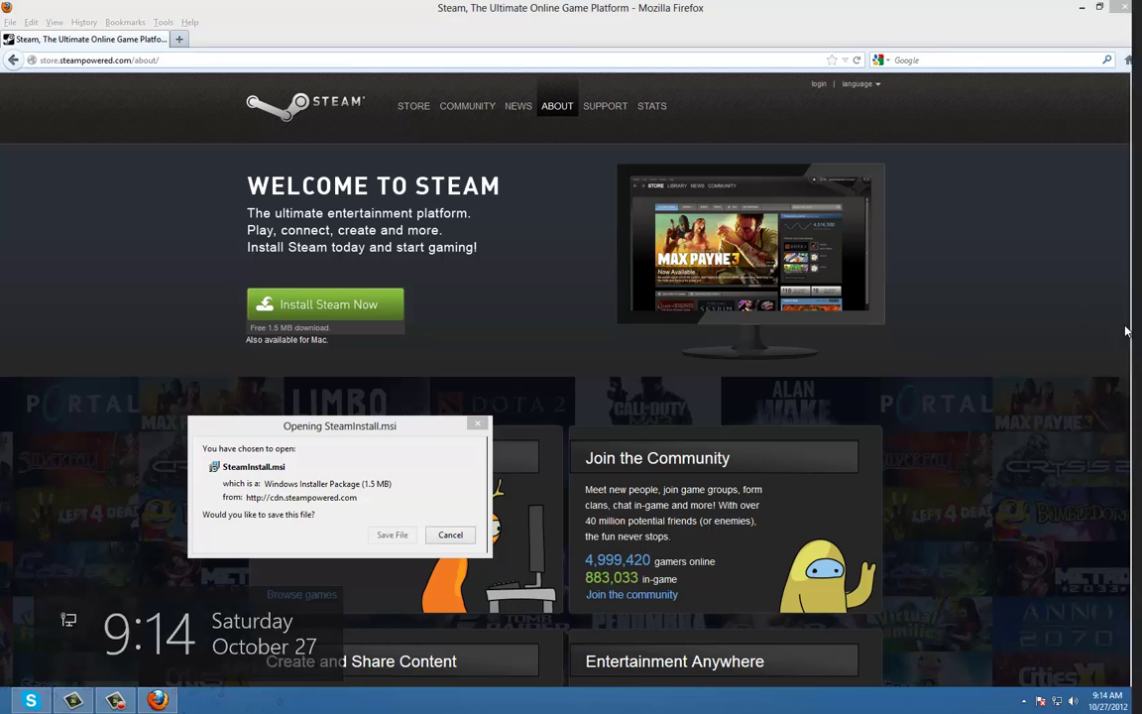
left_click(1105, 486)
left_click(953, 166)
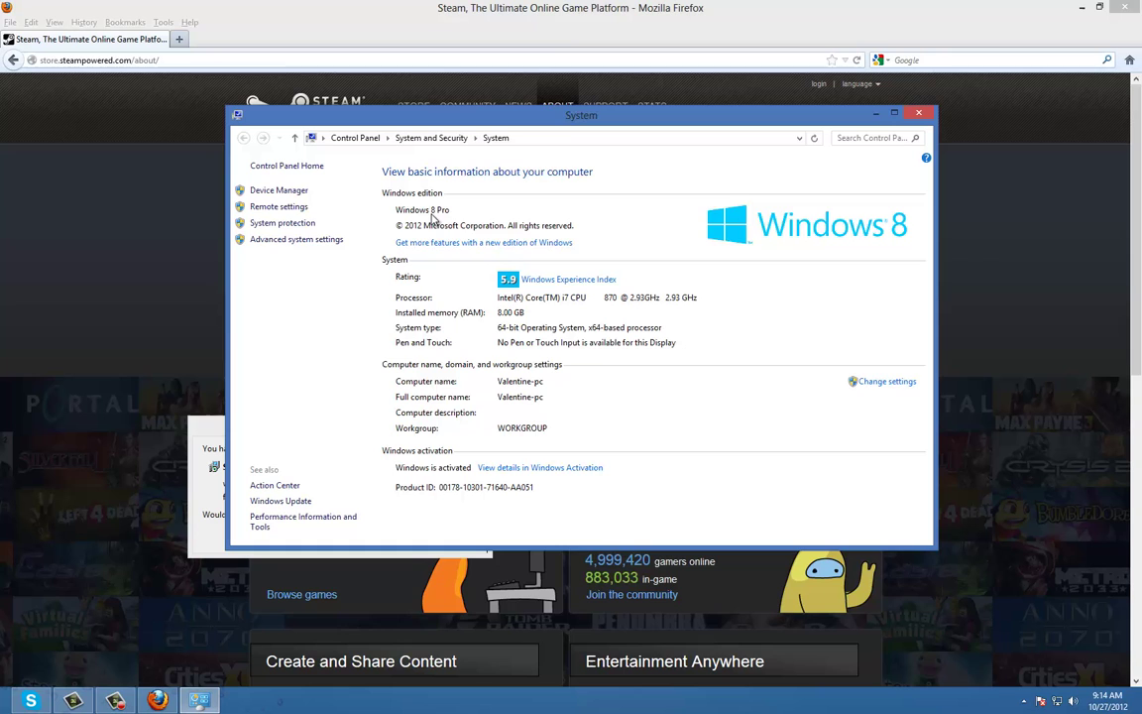
left_click(918, 113)
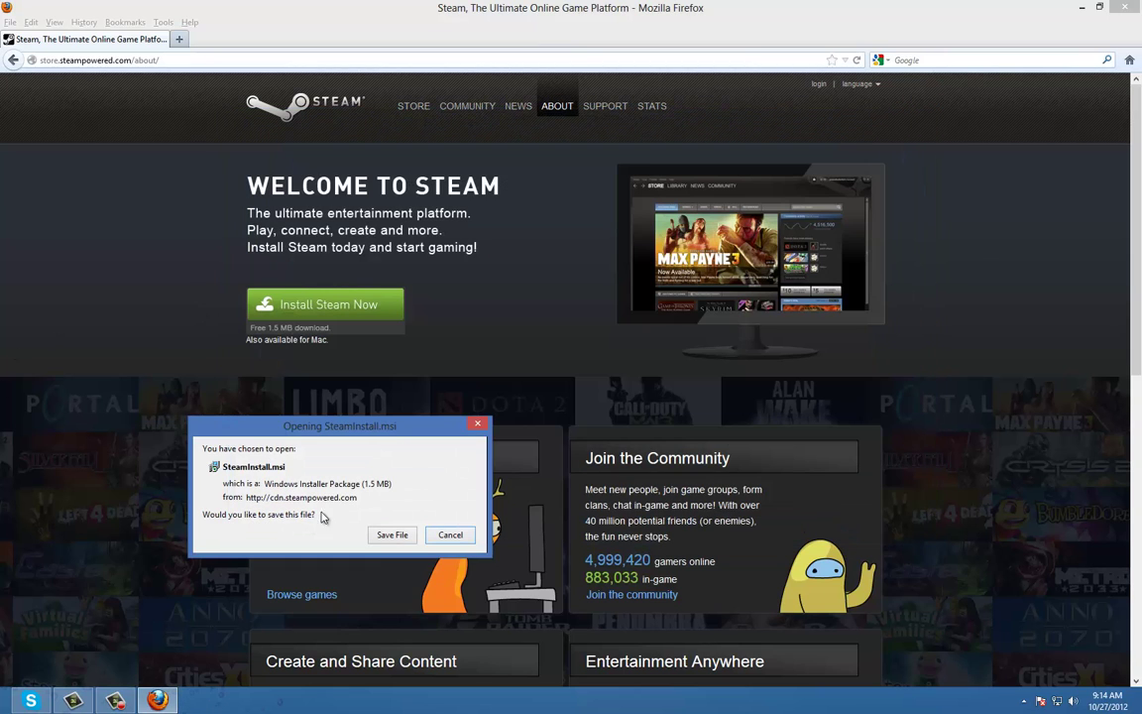
Step: Save the SteamInstall.msi file and launch the downloaded installer
left_click(393, 534)
right_click(489, 42)
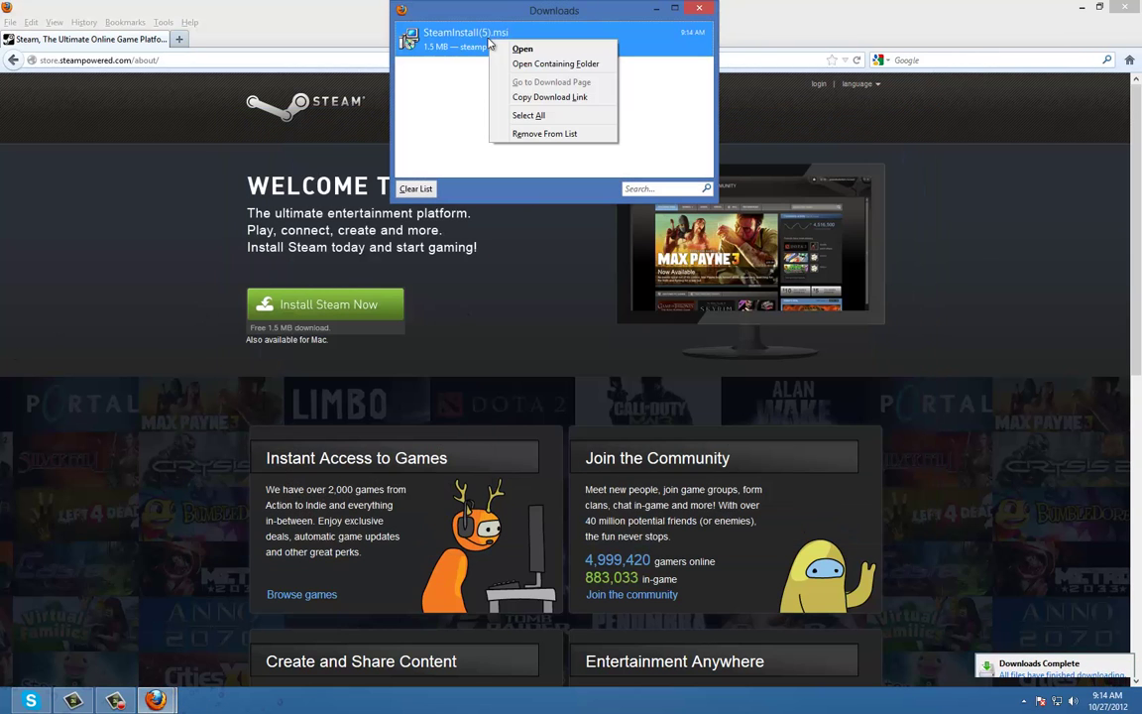
left_click(525, 49)
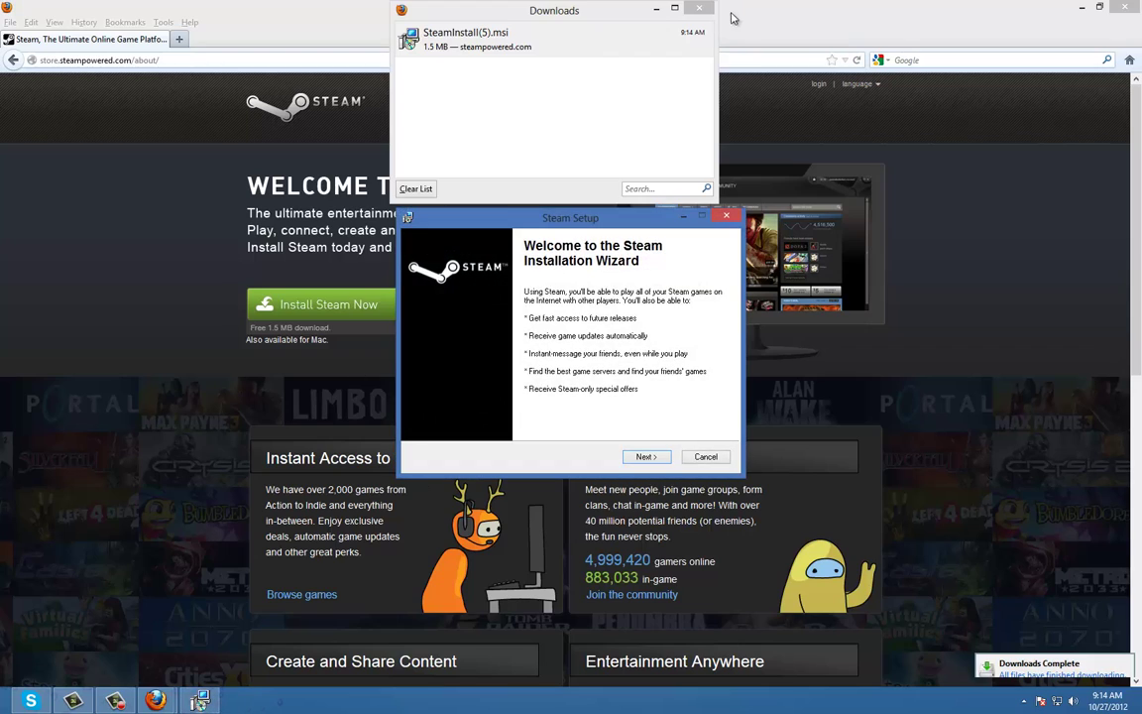
Step: Close the downloads list and Firefox, and move the Steam Setup window higher on the desktop
left_click(699, 8)
left_click(1123, 7)
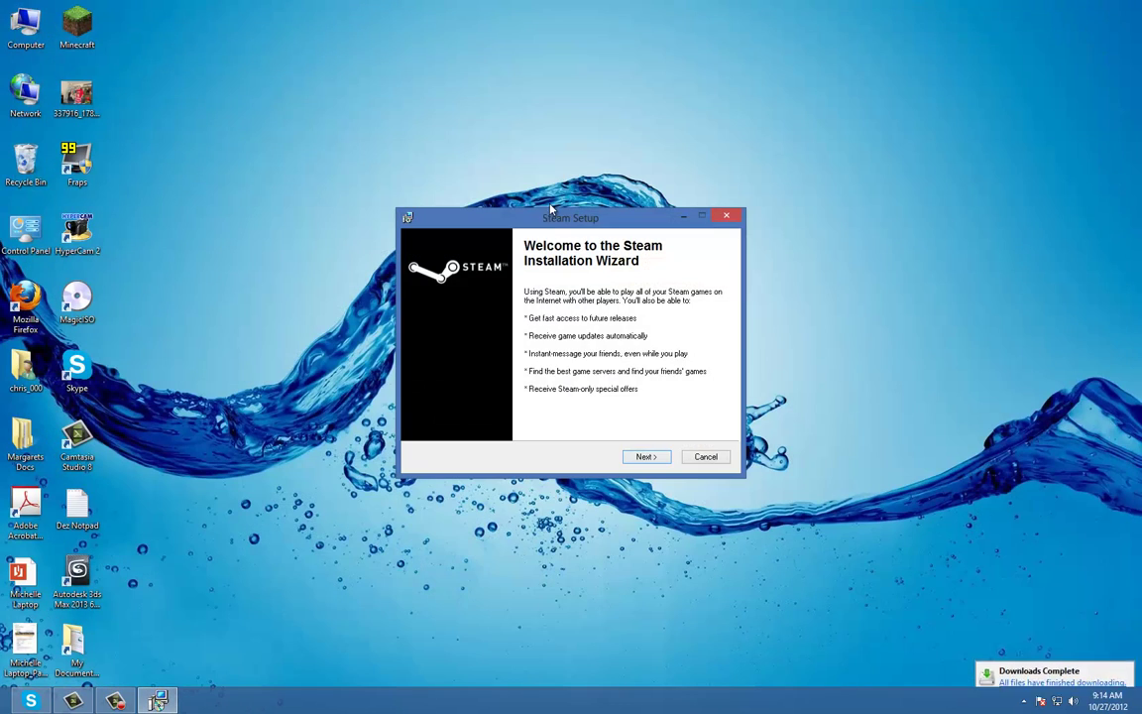
left_click_drag(551, 212, 494, 64)
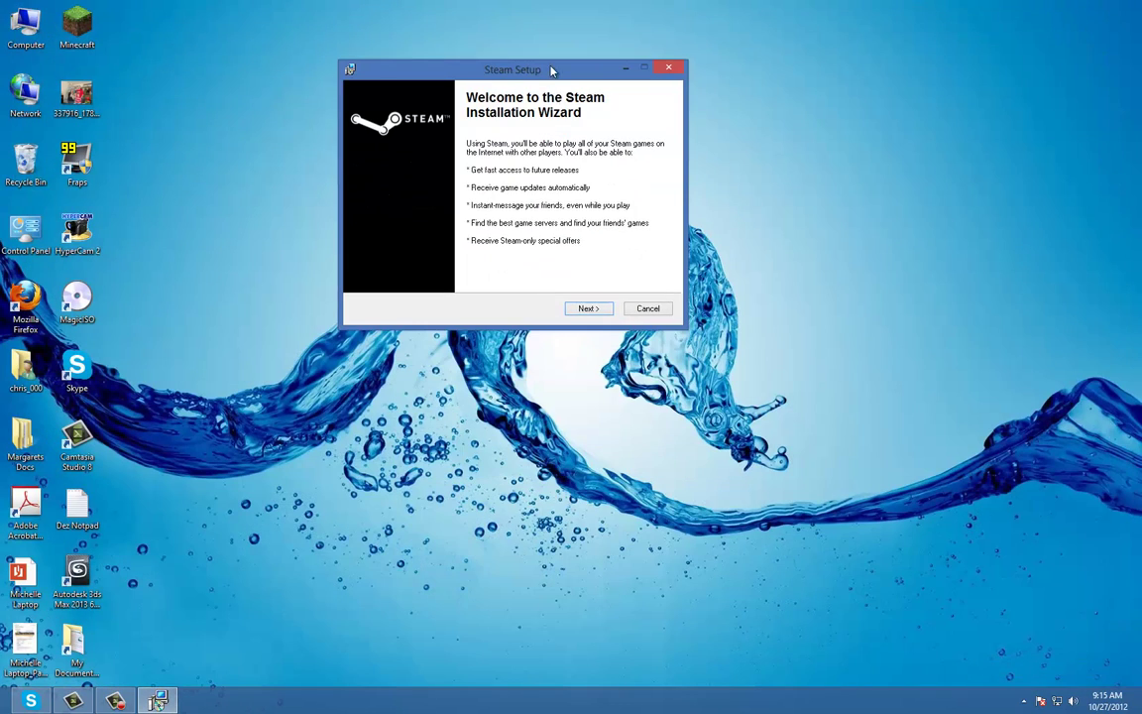
Step: Accept the Steam license agreement and set the connection speed to Cable/Fiber > 10M
left_click(591, 308)
left_click(404, 271)
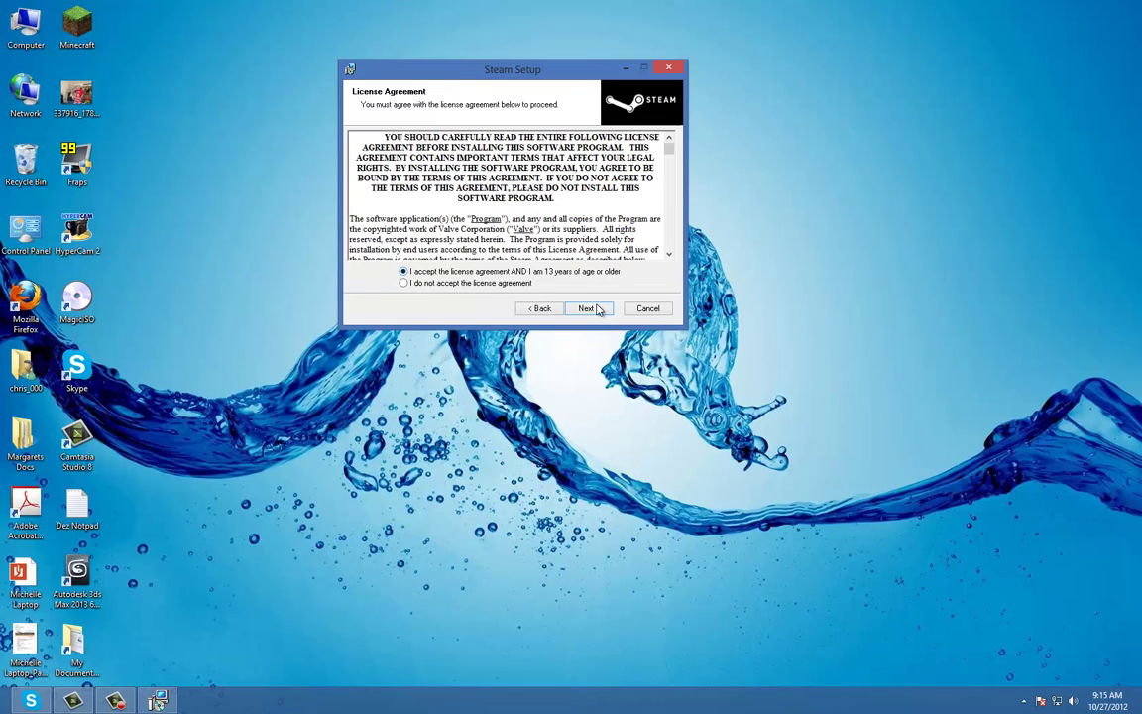
left_click(593, 309)
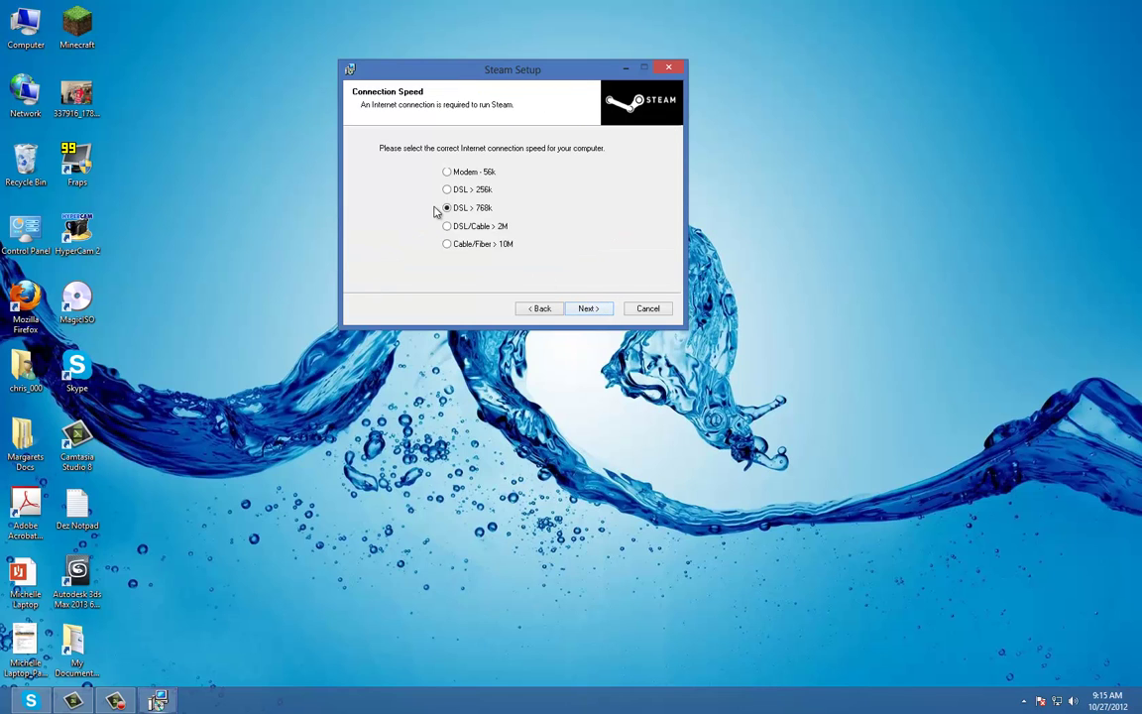
left_click(446, 244)
left_click(590, 309)
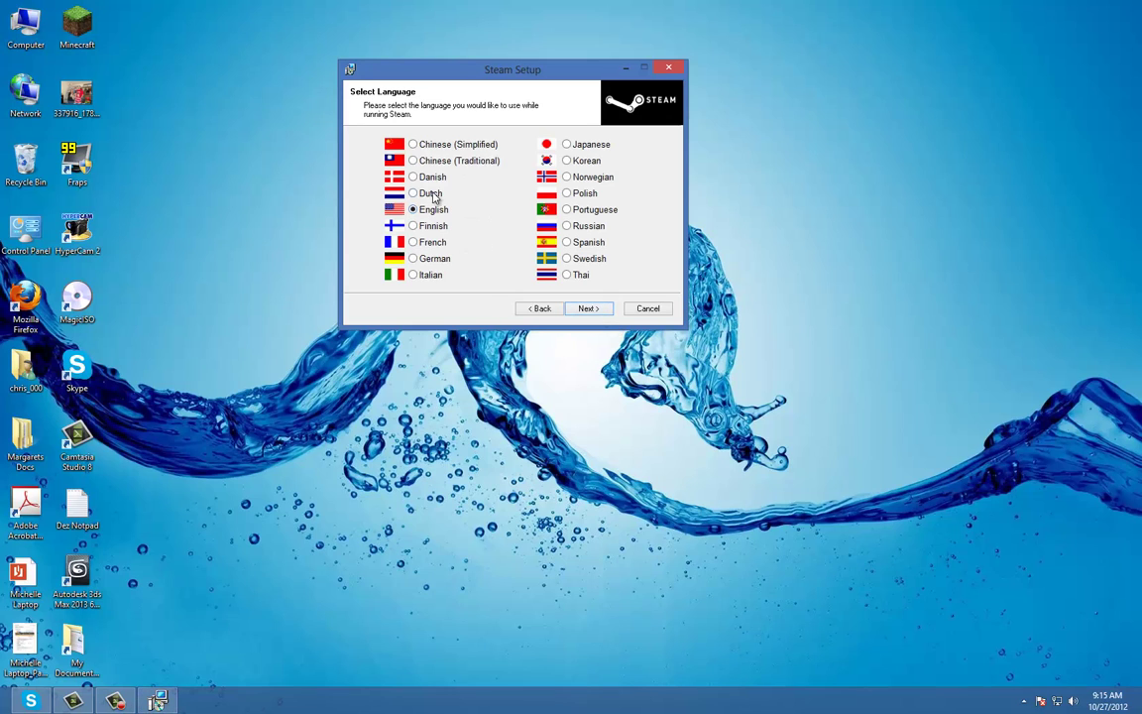
Step: Install Steam with English as the language in C:\Program Files (x86)\Steam\ and finish the setup wizard
left_click(588, 309)
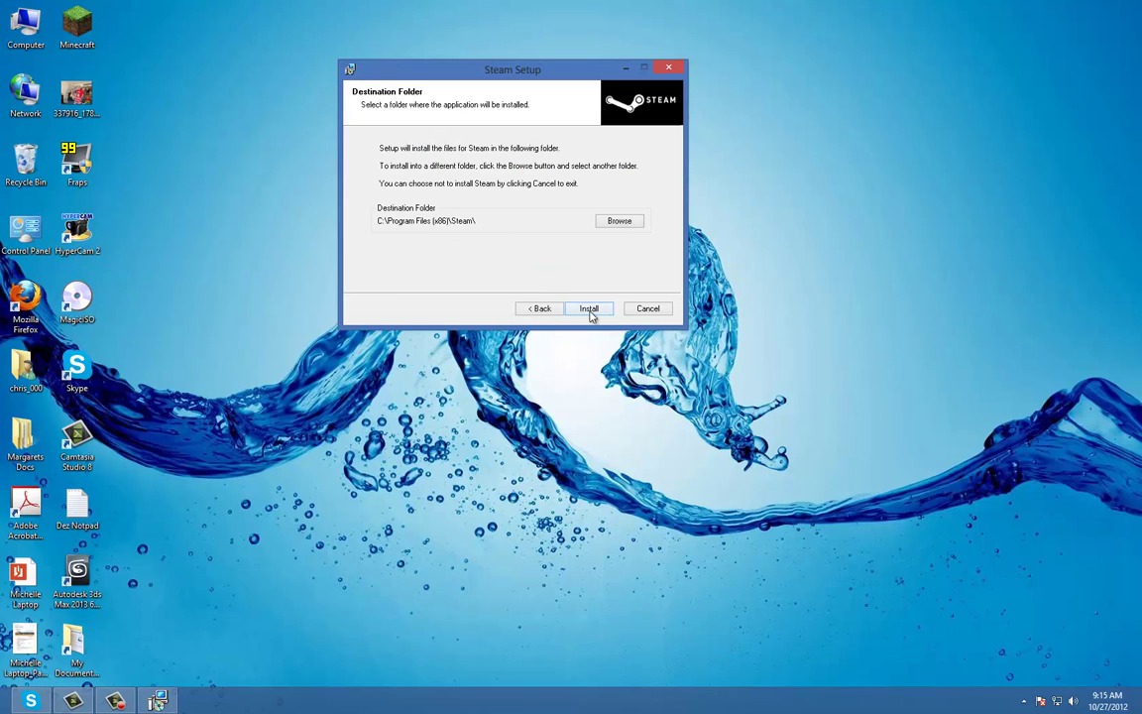
left_click(589, 309)
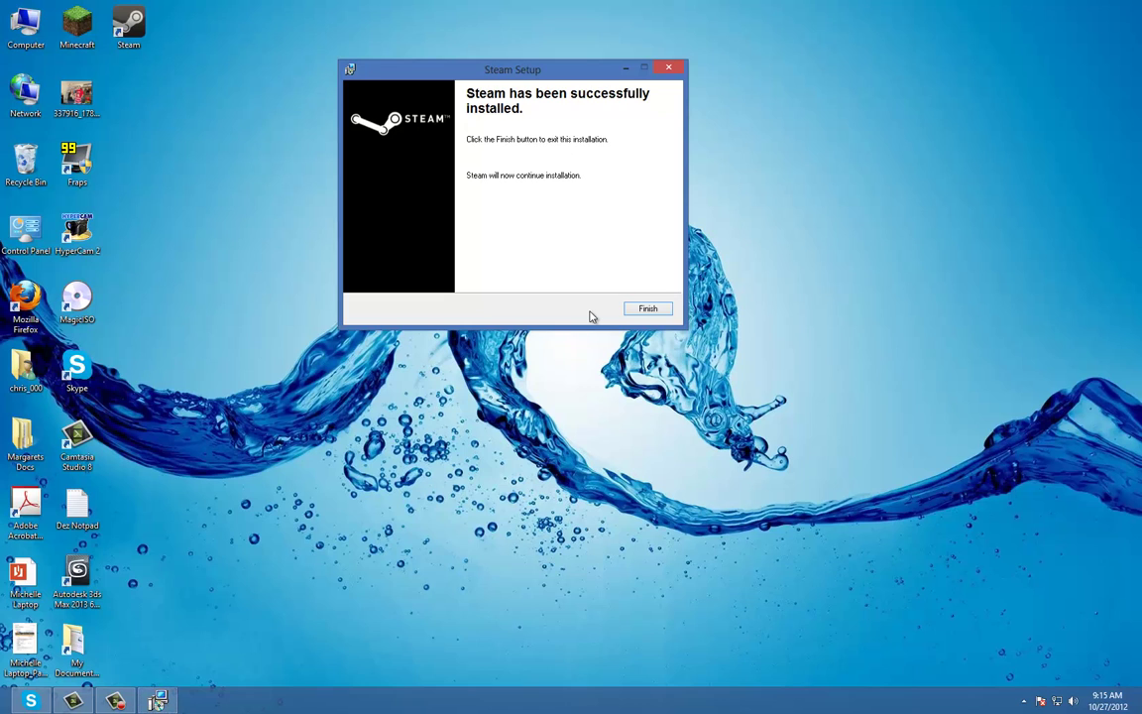
left_click(647, 308)
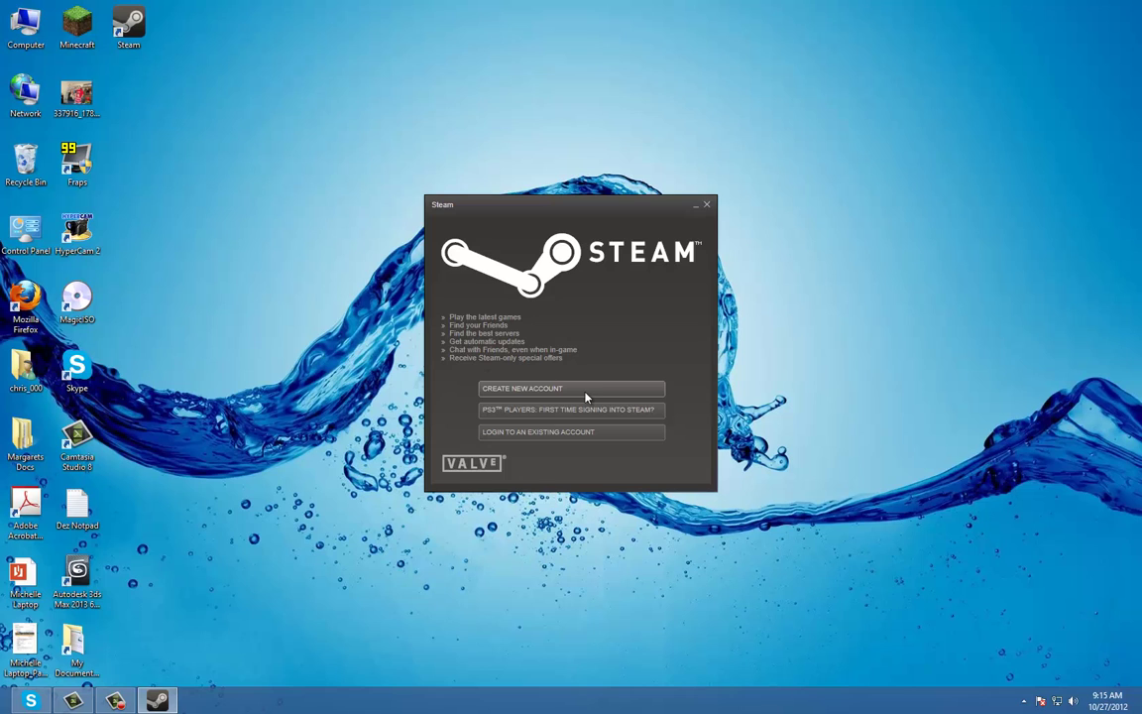
left_click_drag(494, 206, 497, 175)
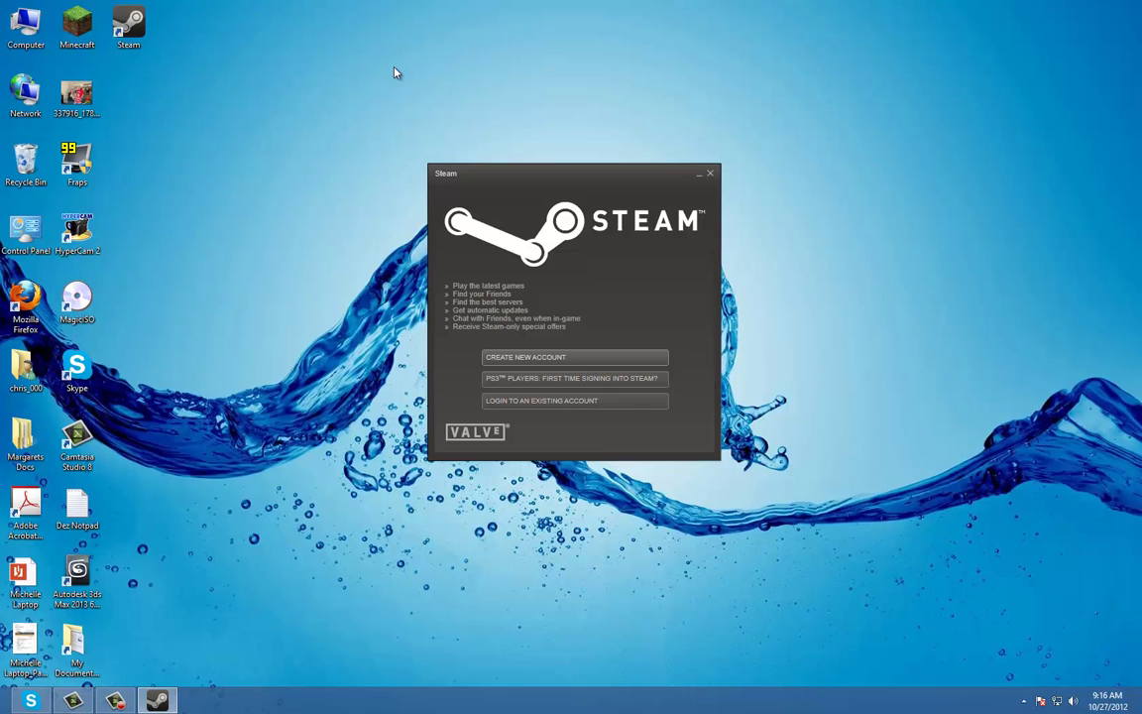
left_click(121, 37)
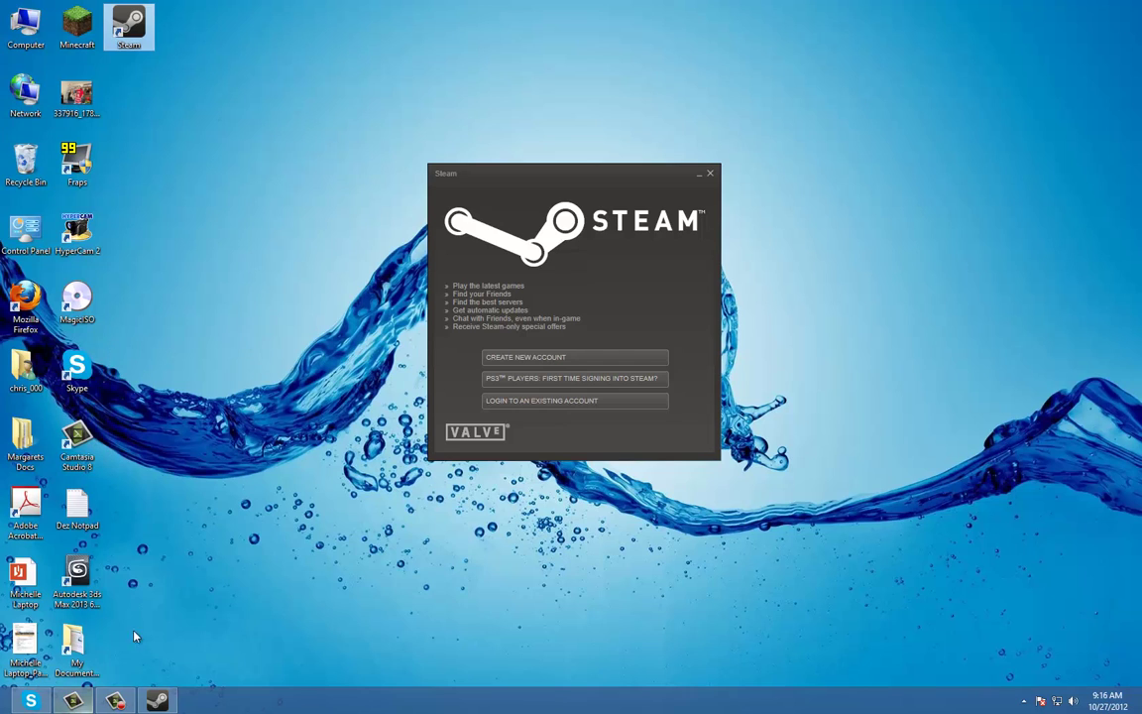
mouse_move(3, 709)
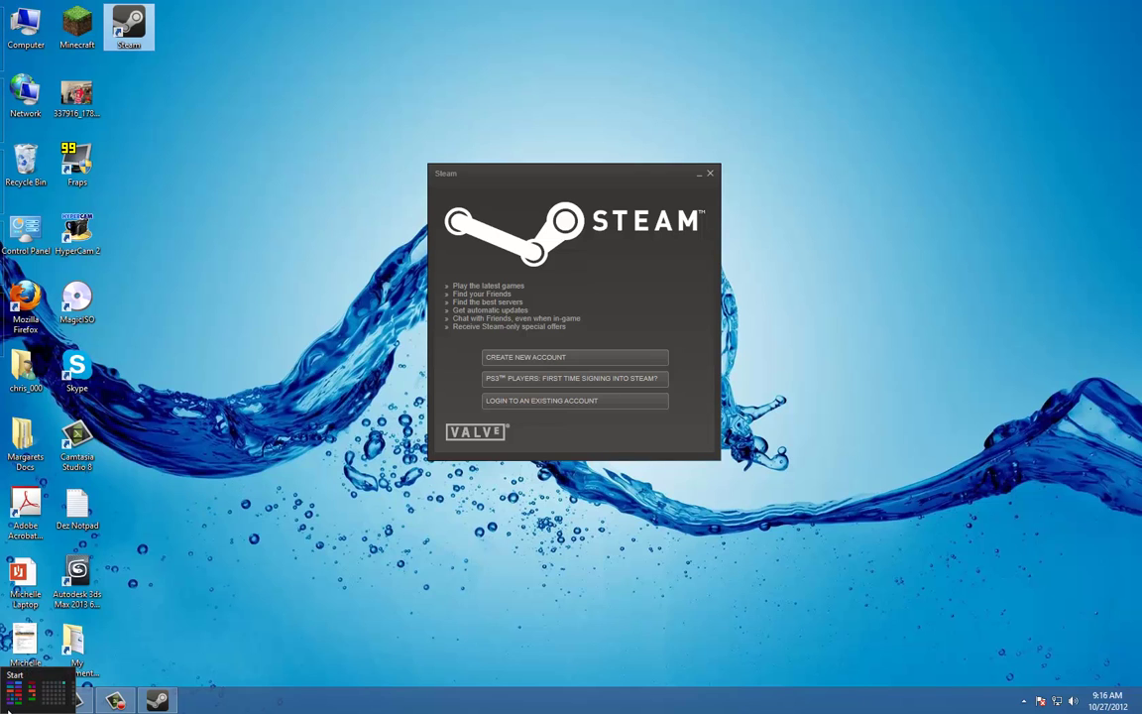
left_click(31, 701)
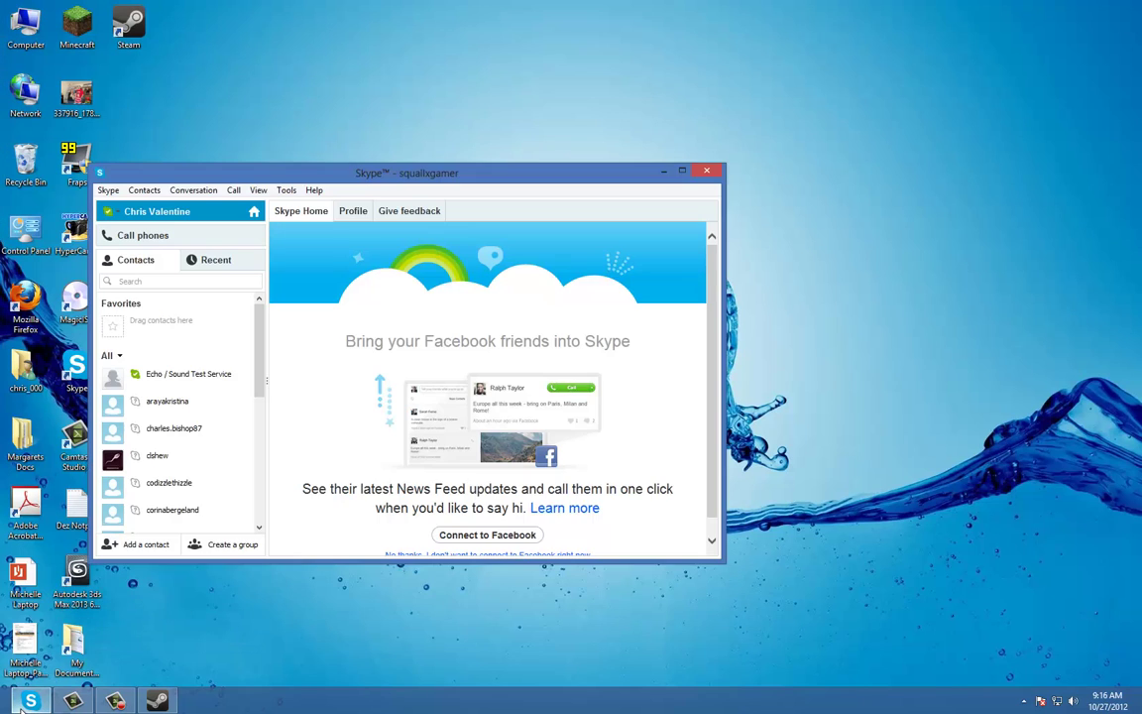
left_click(710, 173)
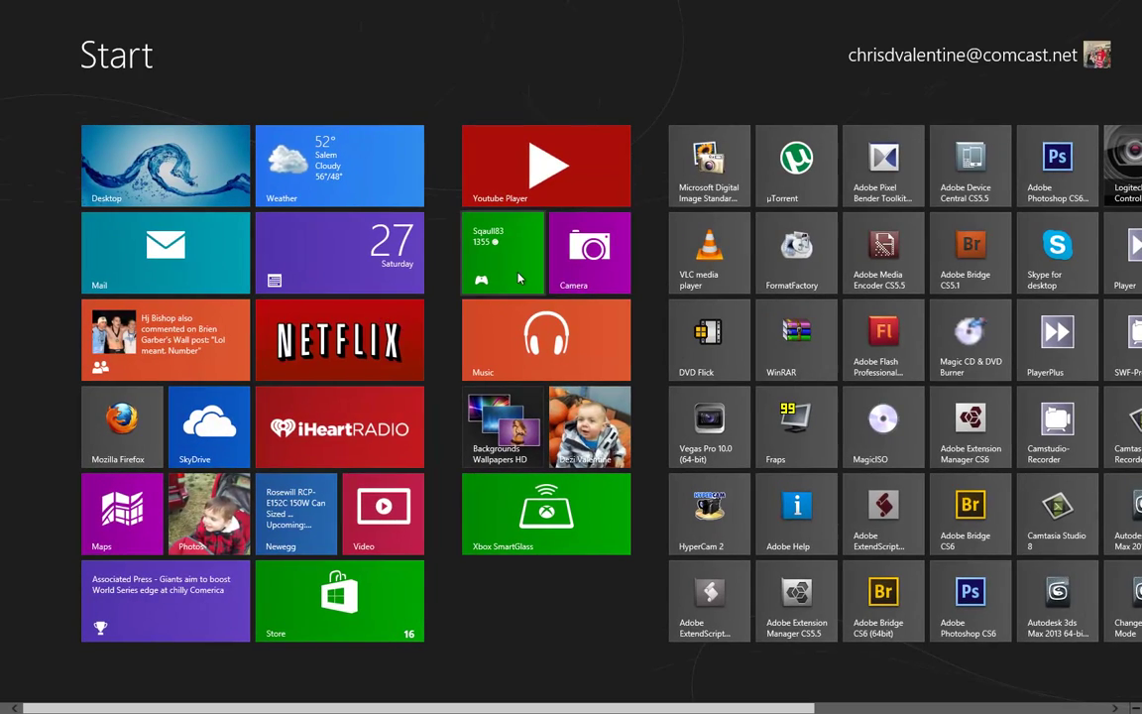
Step: Locate the Steam tile on the Start screen, try an app search for "not", and return to the desktop
scroll(622, 313, "down", 3)
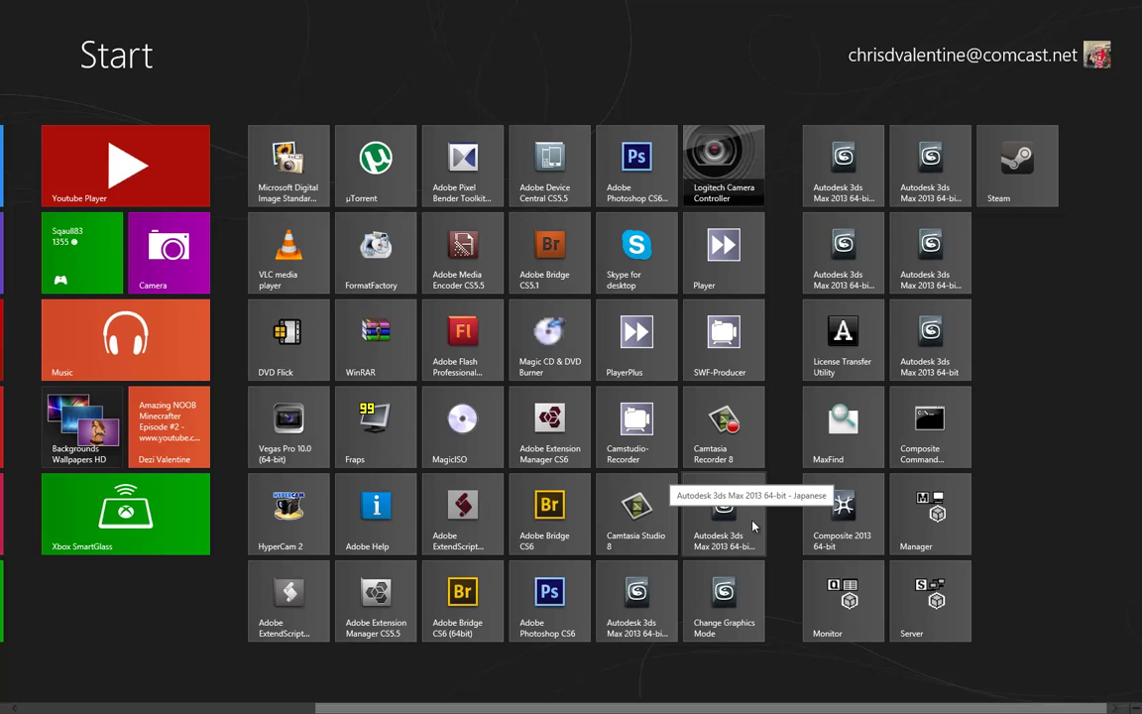
type("not")
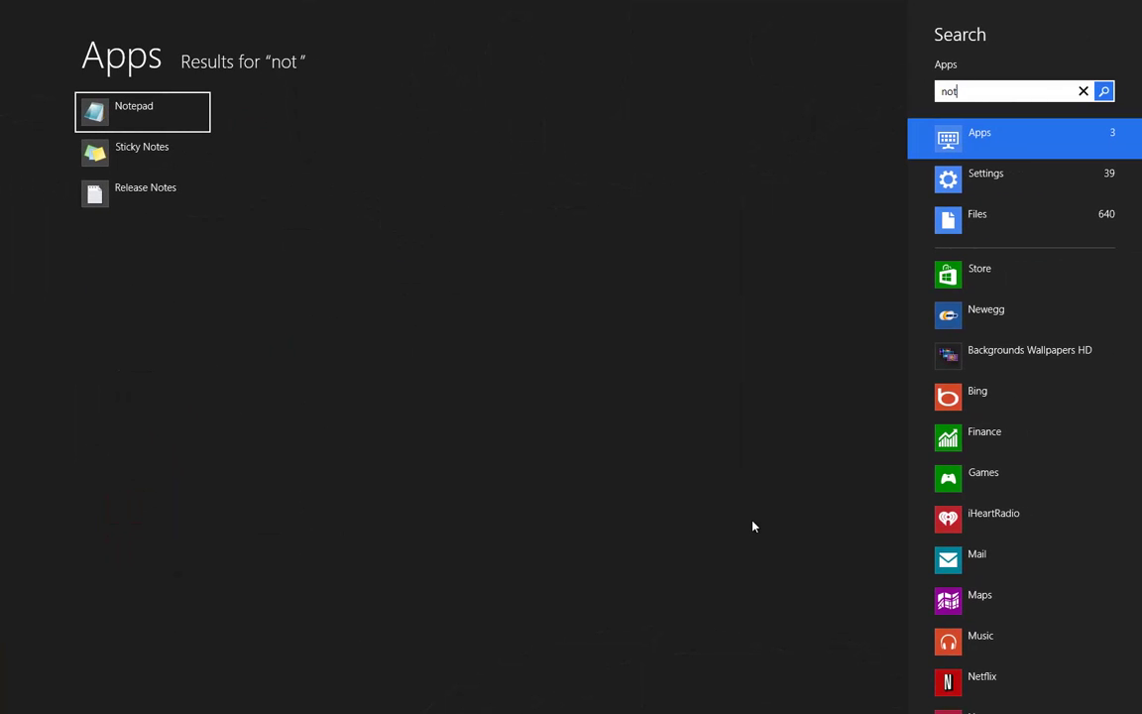
mouse_move(4, 647)
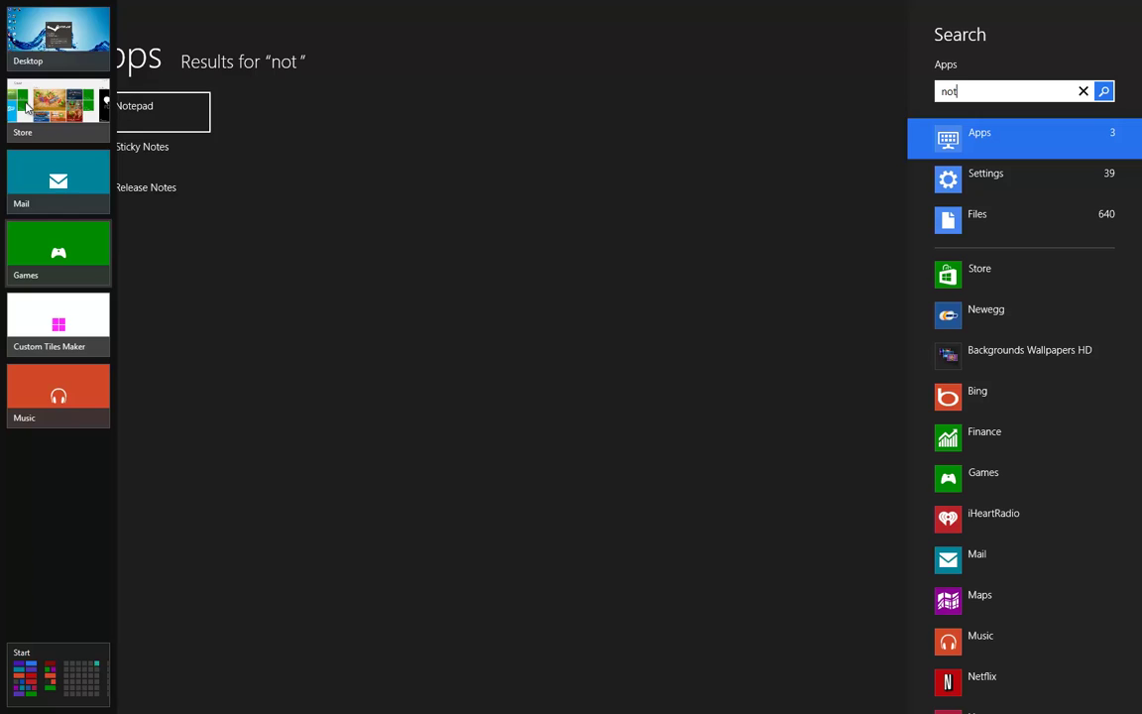
left_click(21, 38)
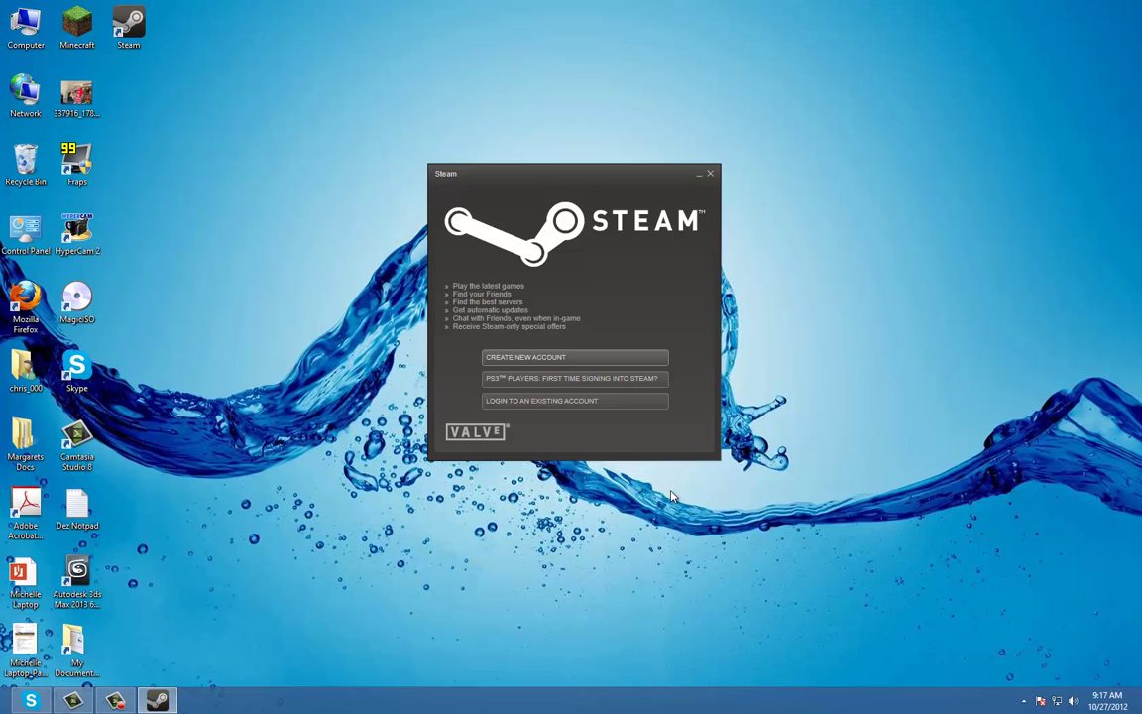
Step: View the Subscriber Agreement for creating a new Steam account and return to the account choices
left_click(526, 356)
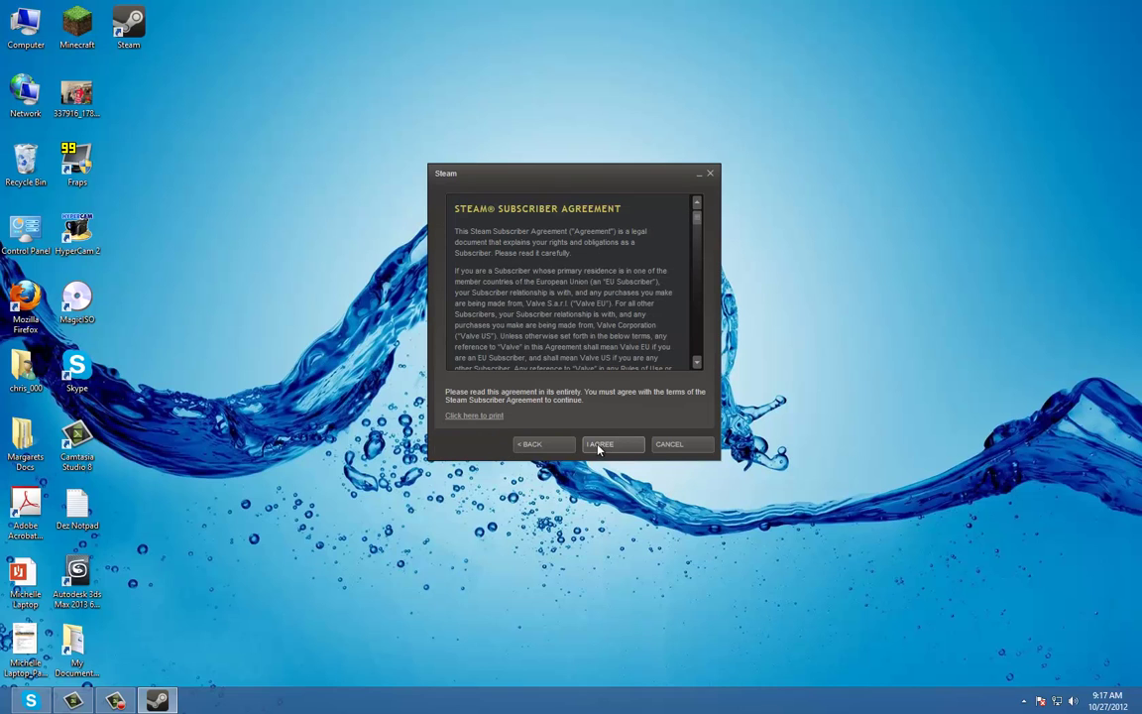
left_click(531, 445)
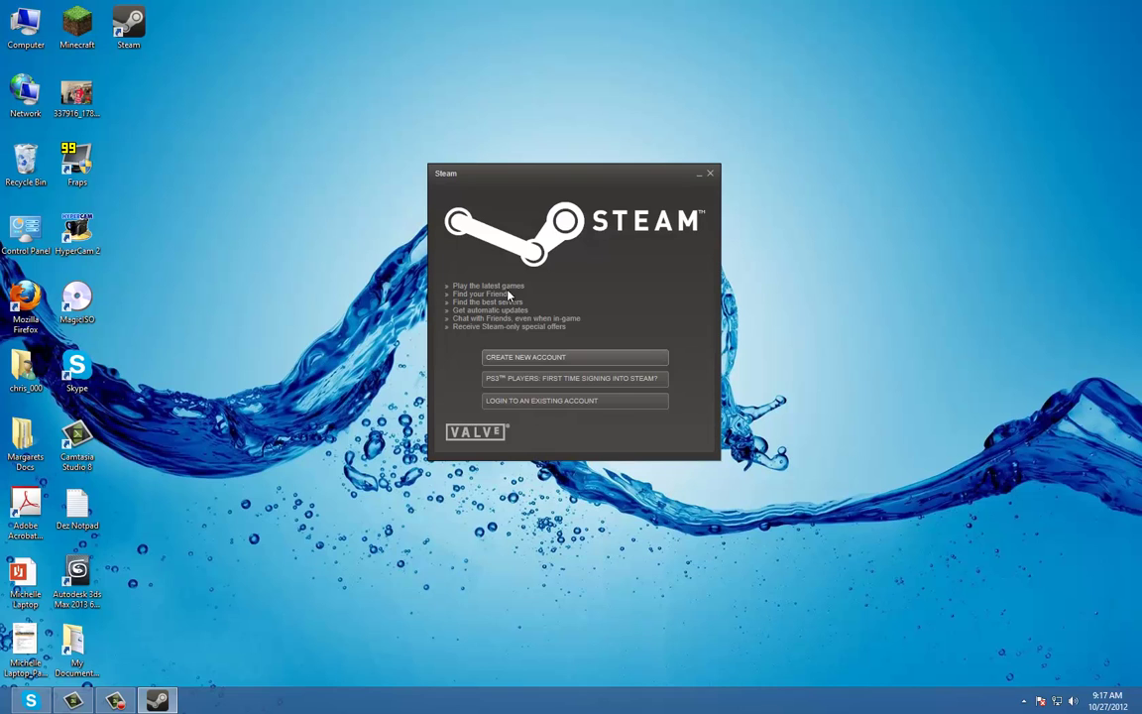
Step: Choose to log in to an existing Steam account and enter the account name
left_click(531, 400)
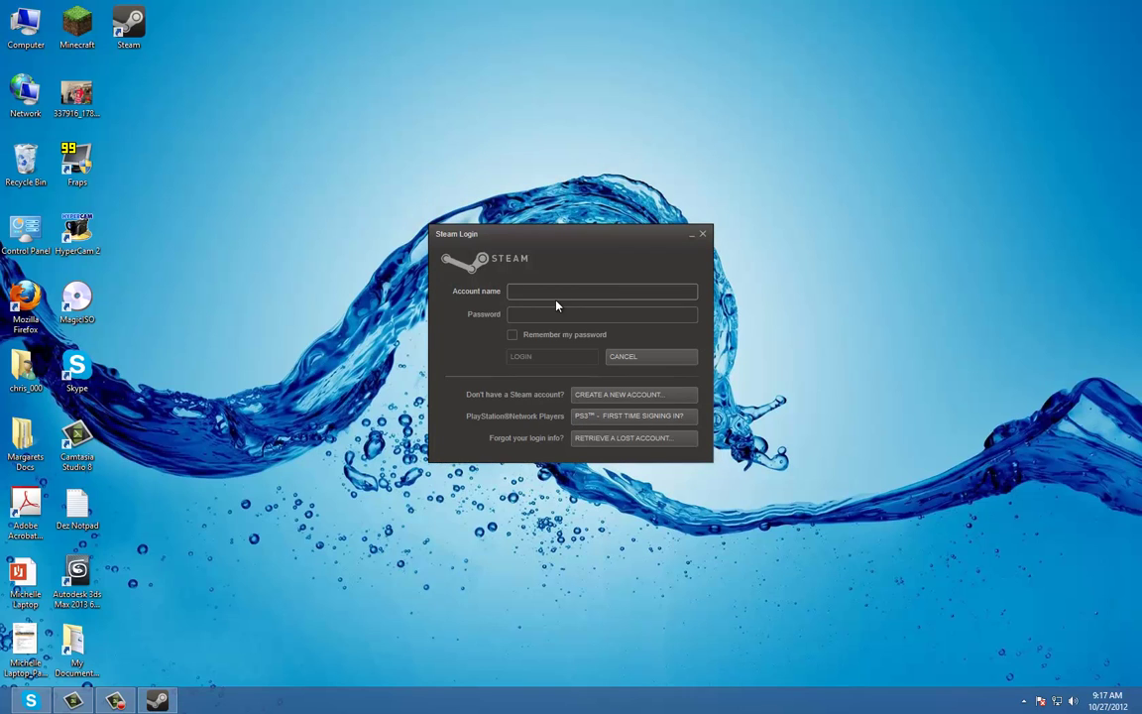
type("squall gamer")
key("Tab")
left_click(585, 290)
key("BackSpace")
key("BackSpace")
key("BackSpace")
key("BackSpace")
key("BackSpace")
type("xgamer")
key("Tab")
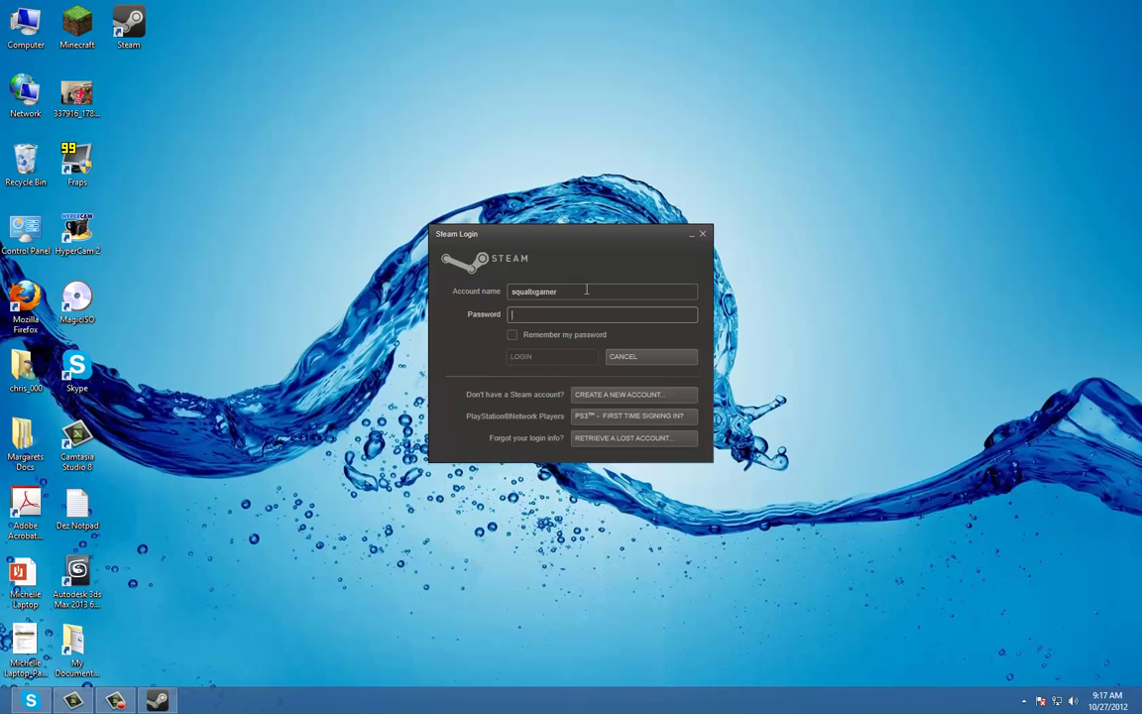
Step: Enter the account password to log in, and agree to the Steam Subscriber Agreement and Privacy Policy
type("**********")
key("Return")
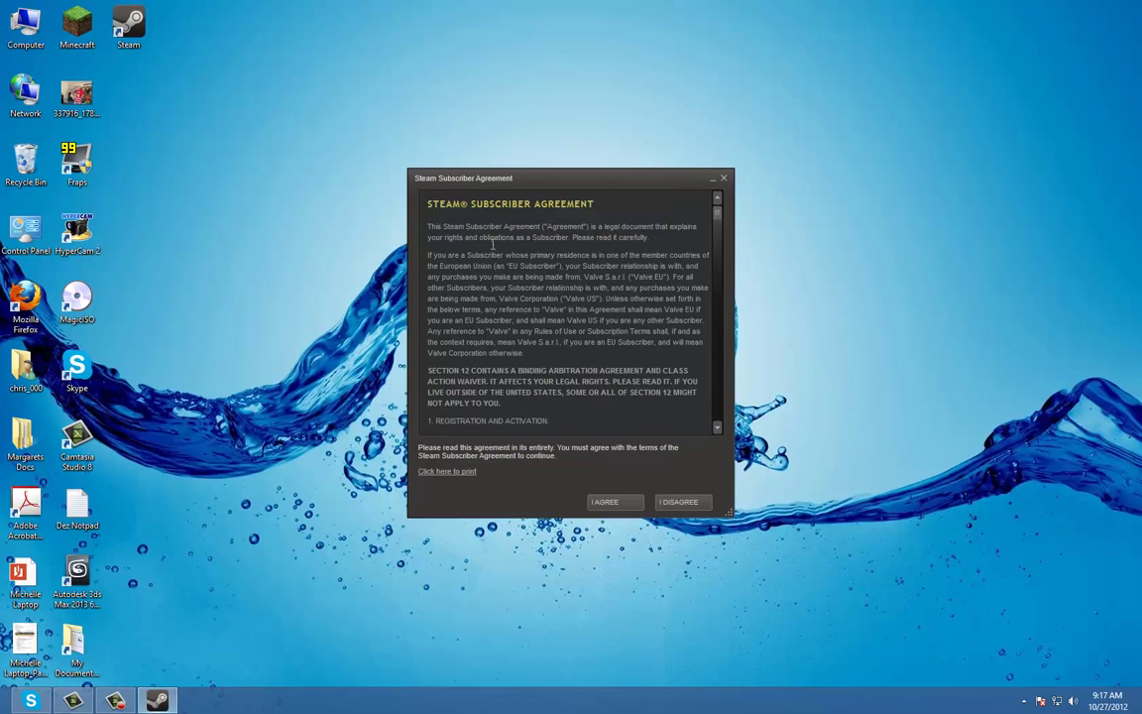
left_click(600, 502)
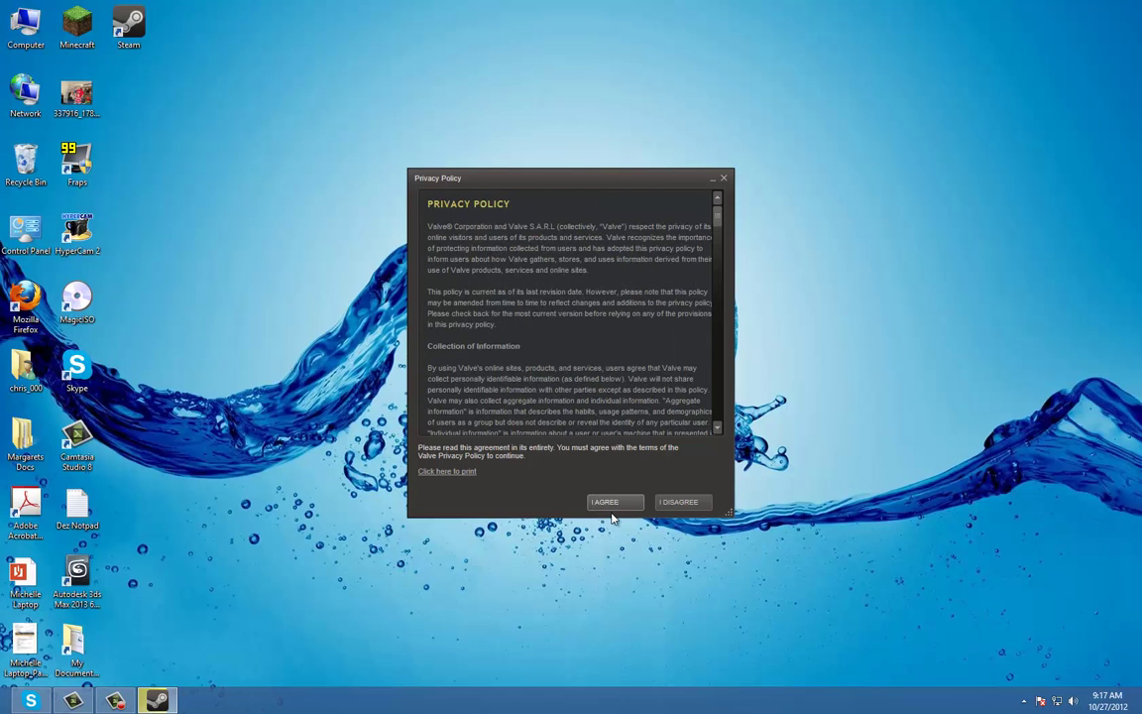
left_click(607, 503)
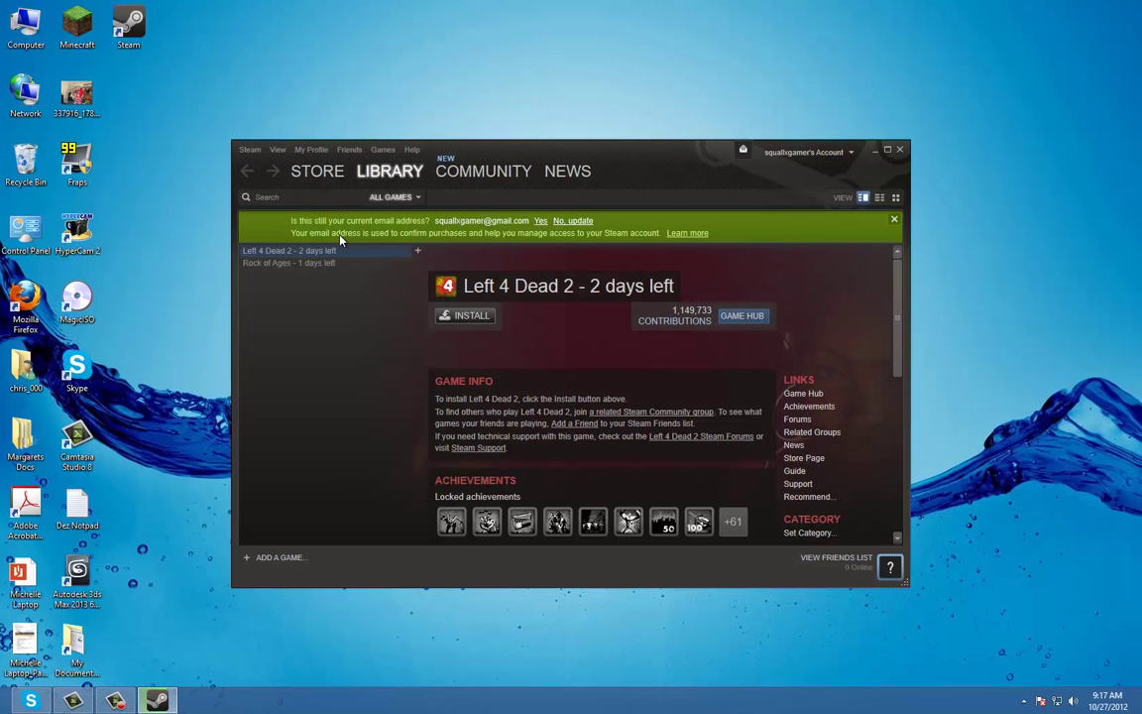
Step: Move the Steam library window higher on the desktop and close it
left_click_drag(508, 138, 553, 110)
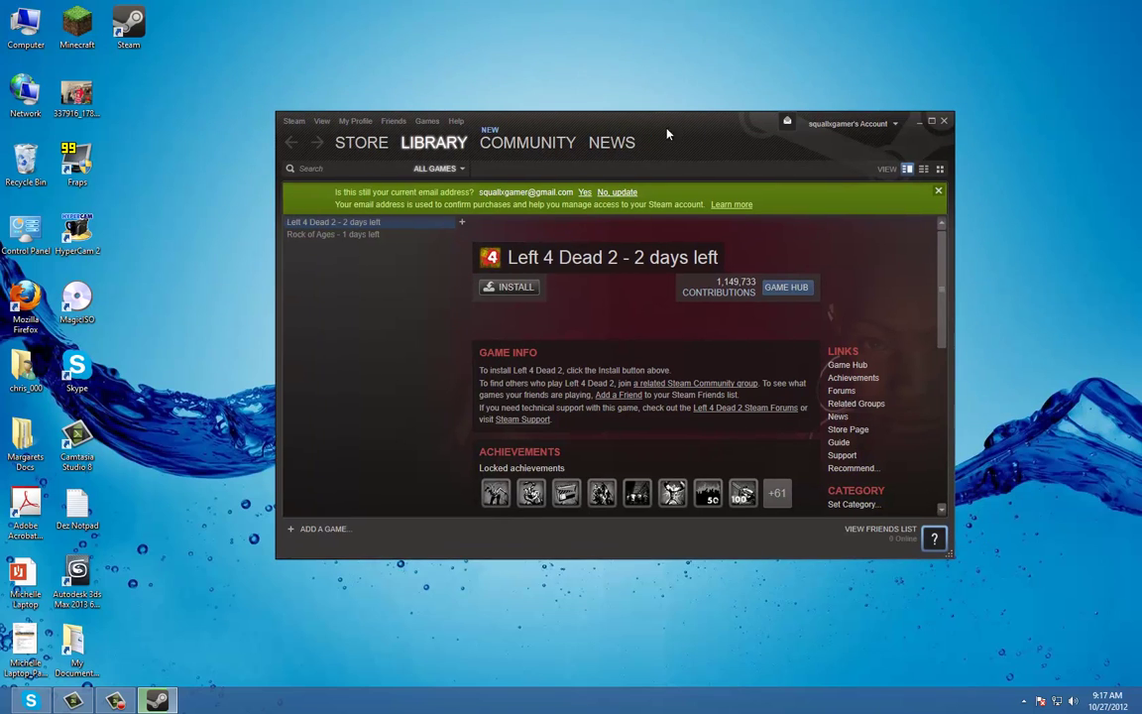
left_click(943, 121)
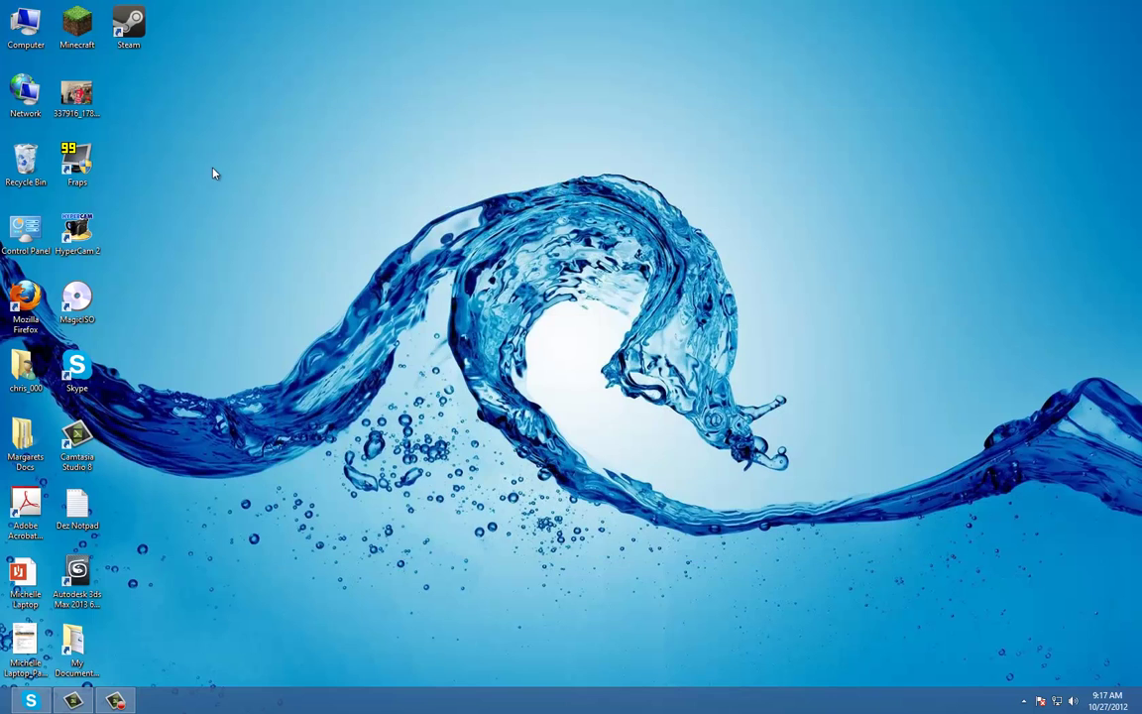